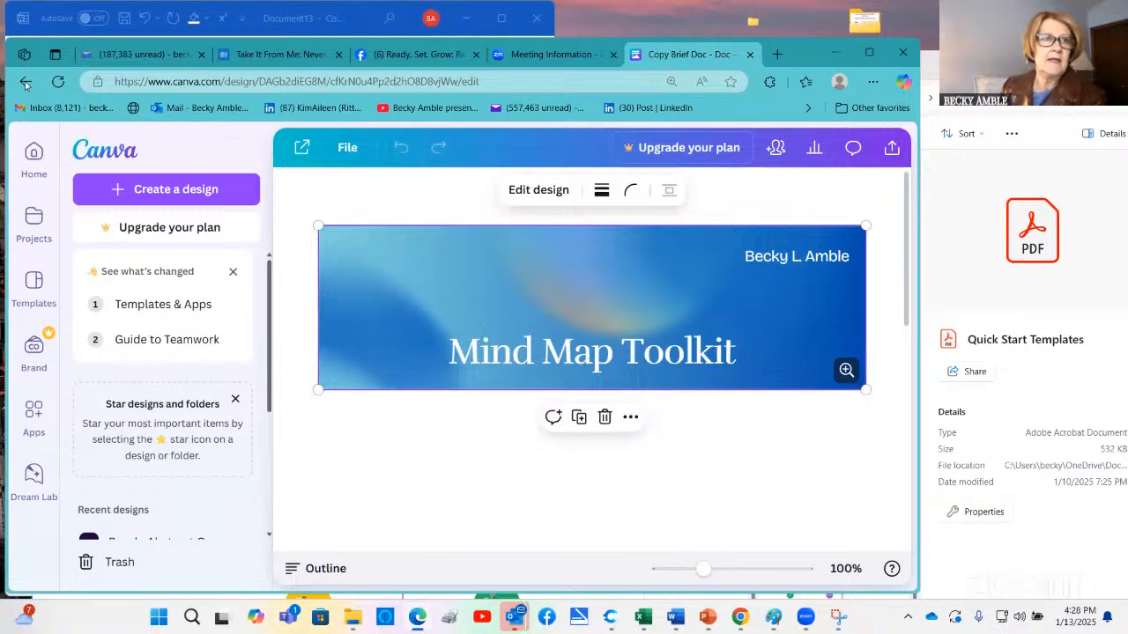
Open the Visual Elements.pdf design from the recent designs and review its color coding guide and icon set
{"action": "left_click", "coordinate": [26, 81]}
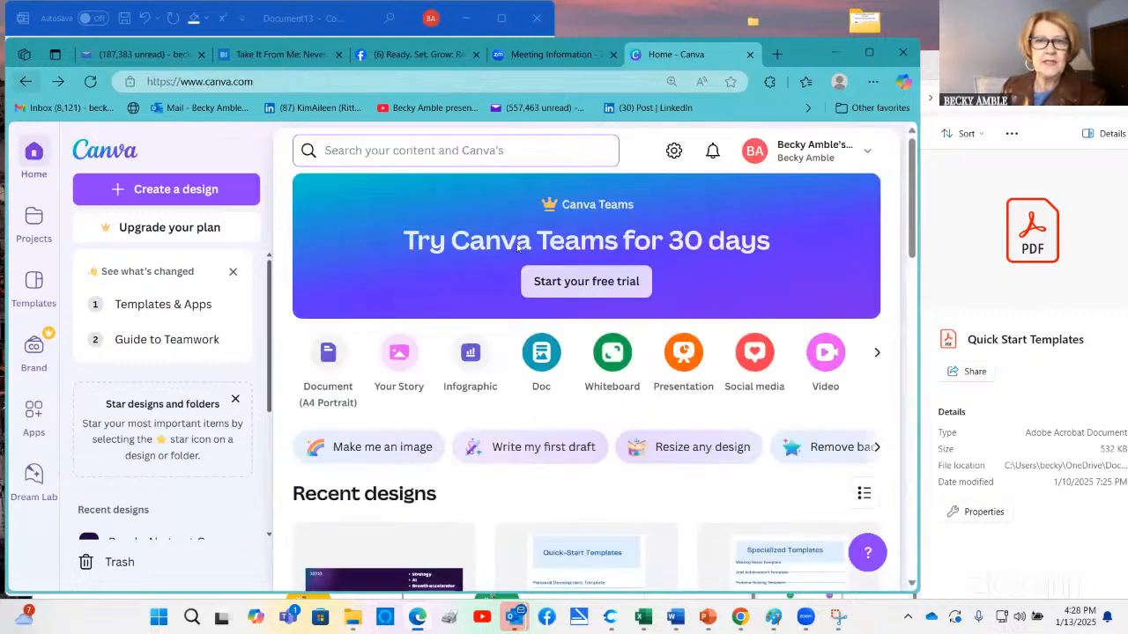
{"action": "scroll", "coordinate": [841, 463], "scroll_direction": "down", "scroll_amount": 3}
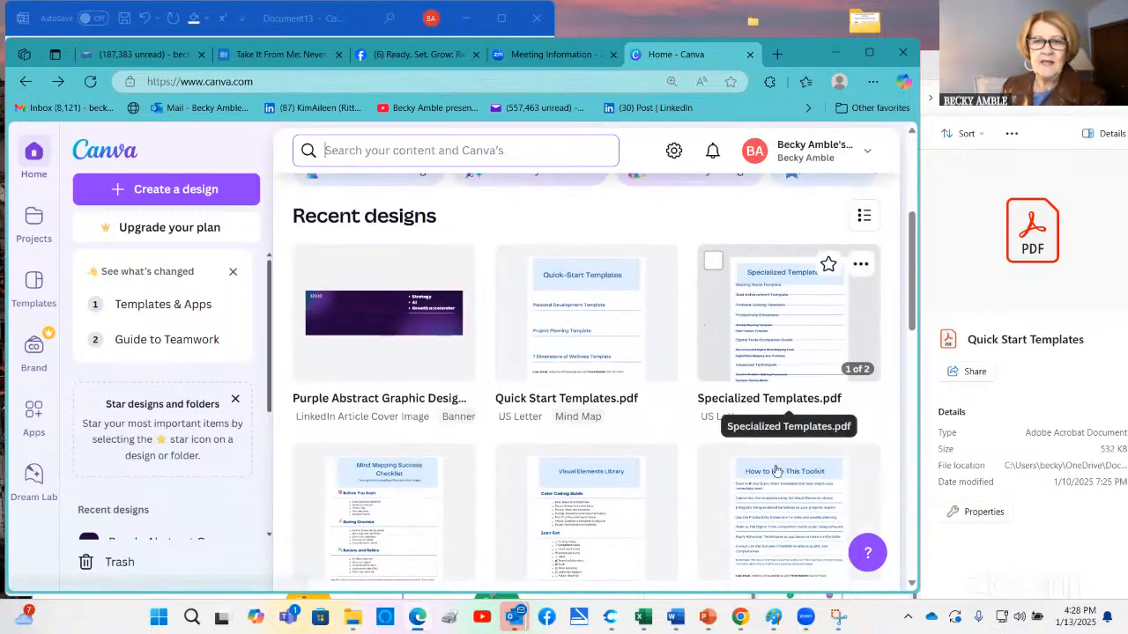
{"action": "scroll", "coordinate": [765, 471], "scroll_direction": "down", "scroll_amount": 3}
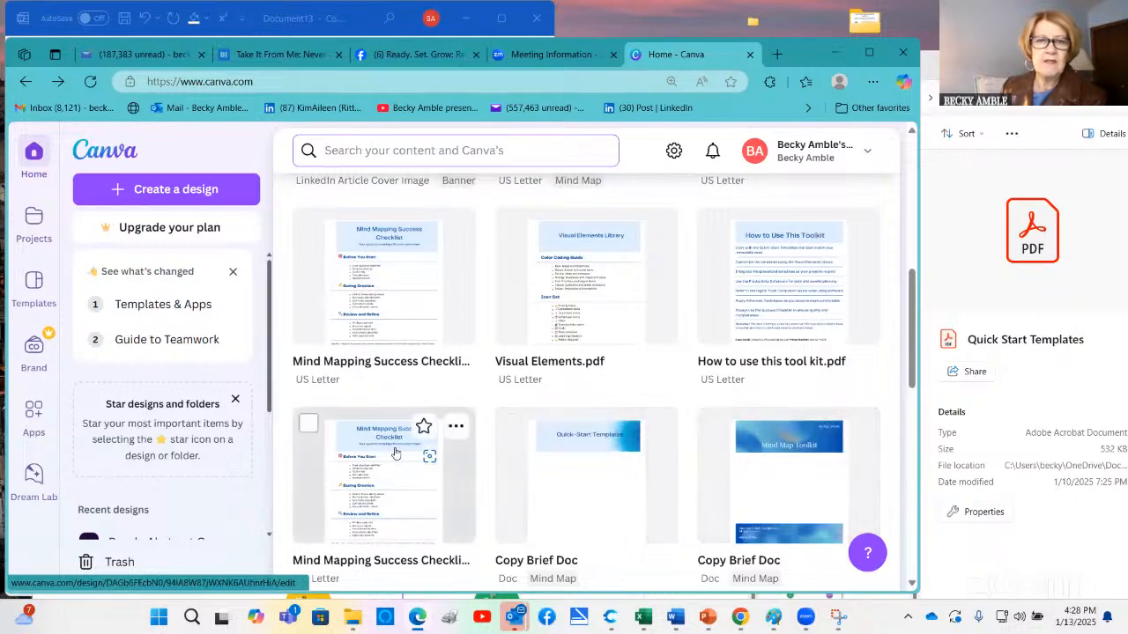
{"action": "scroll", "coordinate": [608, 440], "scroll_direction": "up", "scroll_amount": 1}
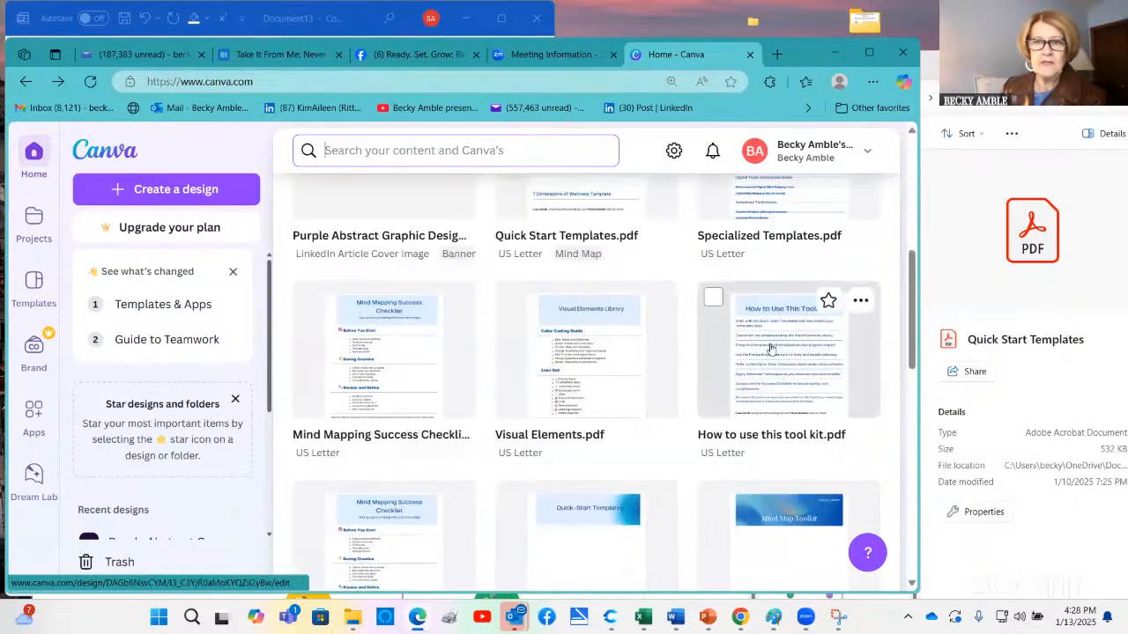
{"action": "left_click", "coordinate": [569, 320]}
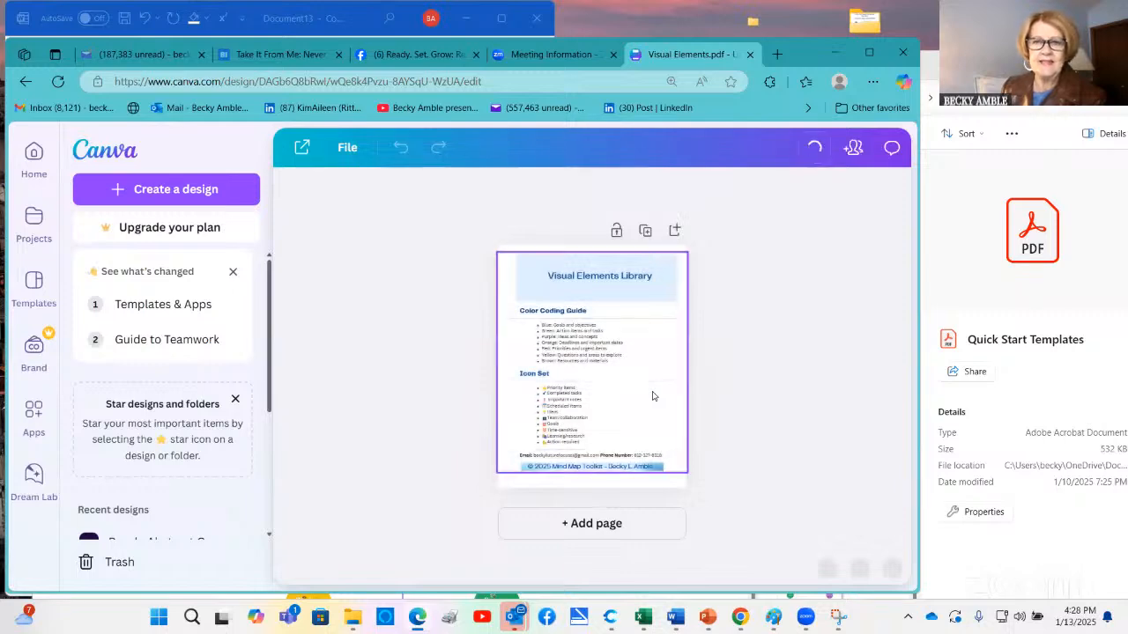
{"action": "left_click_drag", "start_coordinate": [604, 570], "coordinate": [630, 571]}
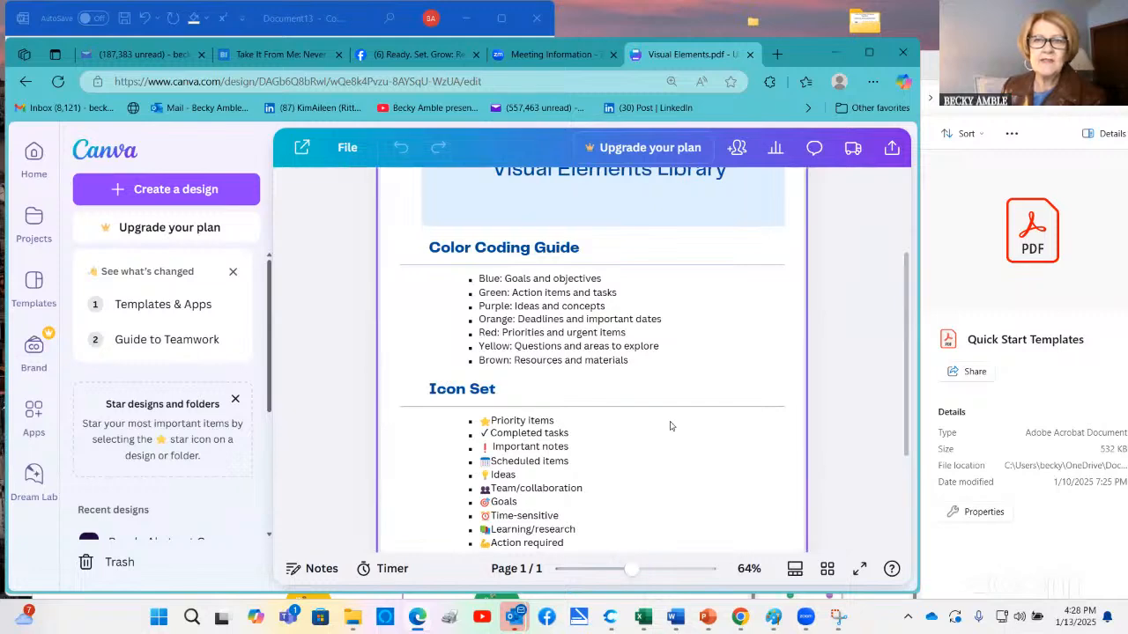
{"action": "scroll", "coordinate": [672, 425], "scroll_direction": "up", "scroll_amount": 3}
{"action": "scroll", "coordinate": [564, 441], "scroll_direction": "down", "scroll_amount": 4}
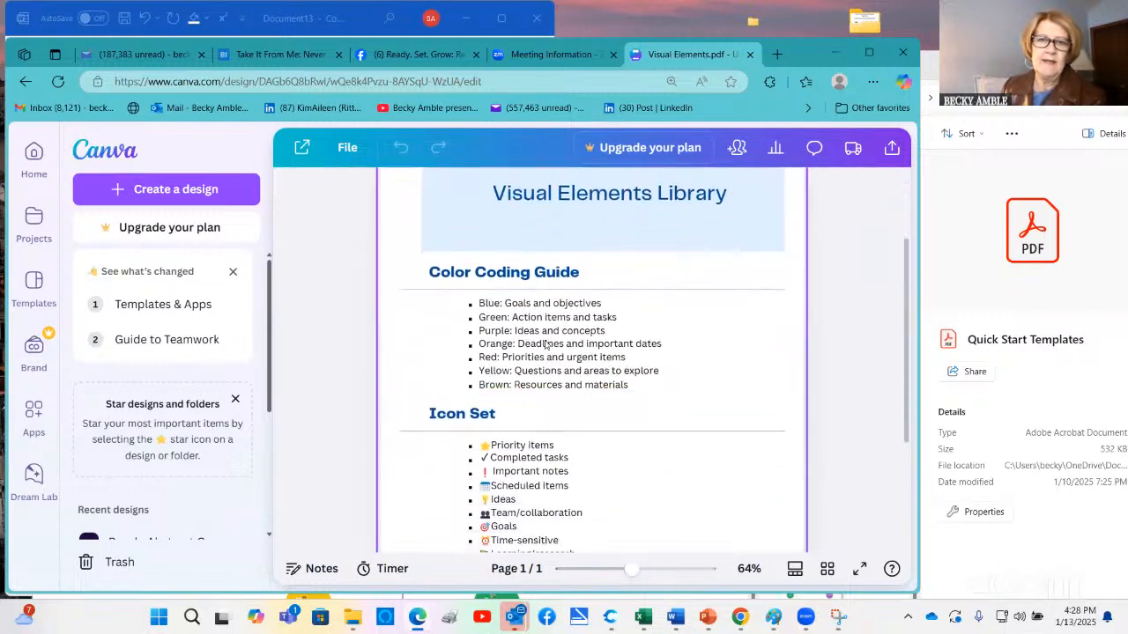
{"action": "scroll", "coordinate": [579, 449], "scroll_direction": "down", "scroll_amount": 3}
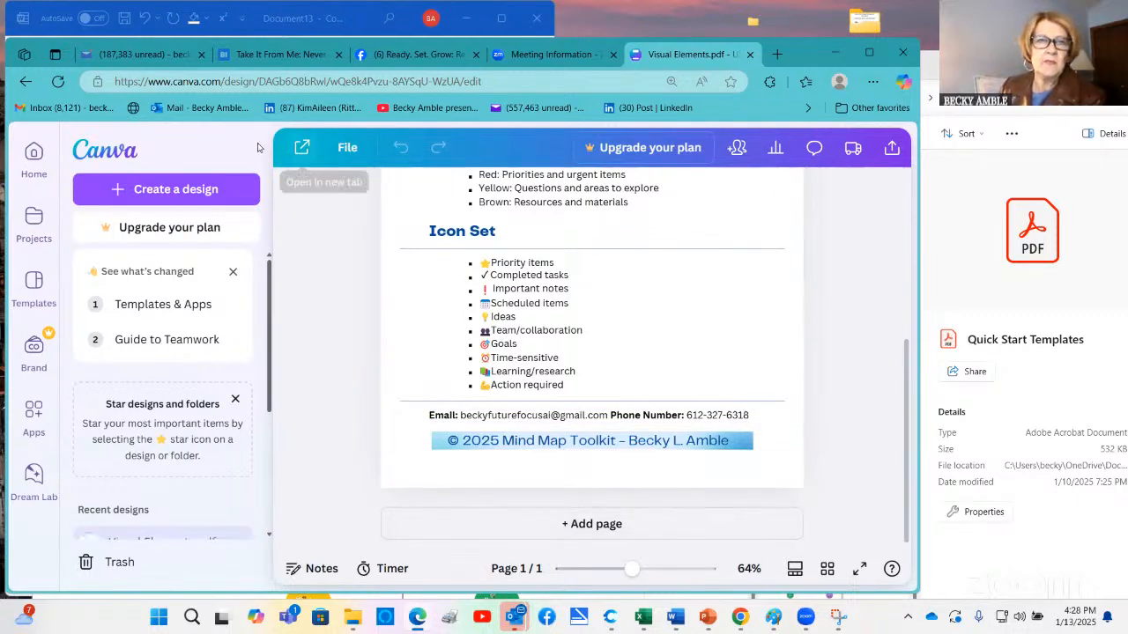
Upload the Quick Start Templates PDF from the Tool kit folder to the Canva home page
{"action": "left_click", "coordinate": [25, 81]}
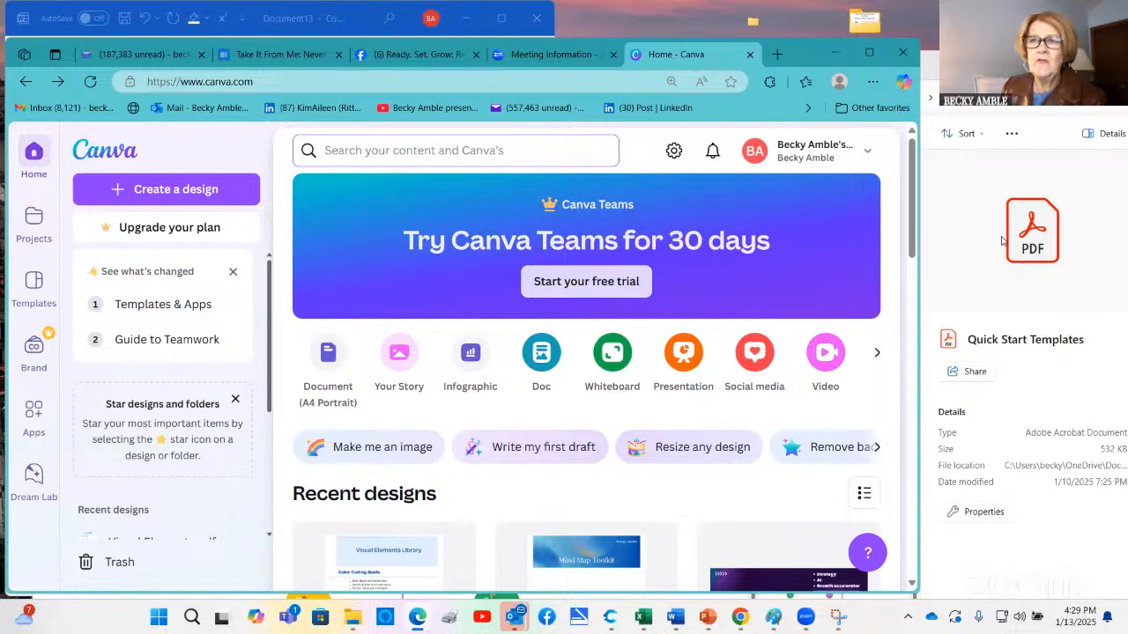
{"action": "left_click", "coordinate": [925, 280]}
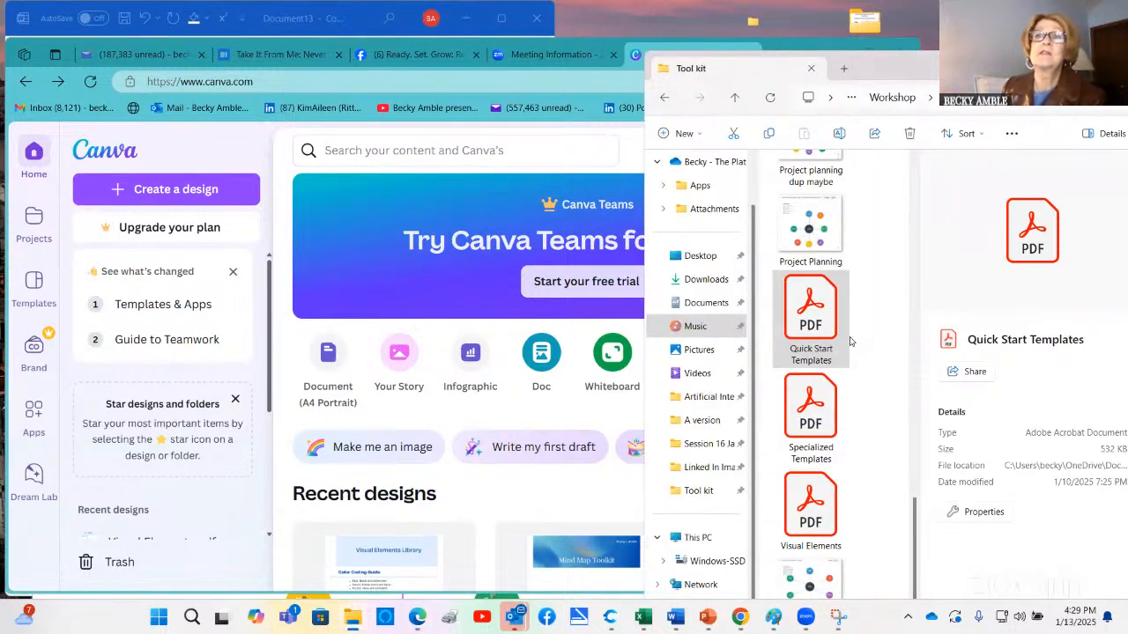
{"action": "left_click", "coordinate": [825, 308]}
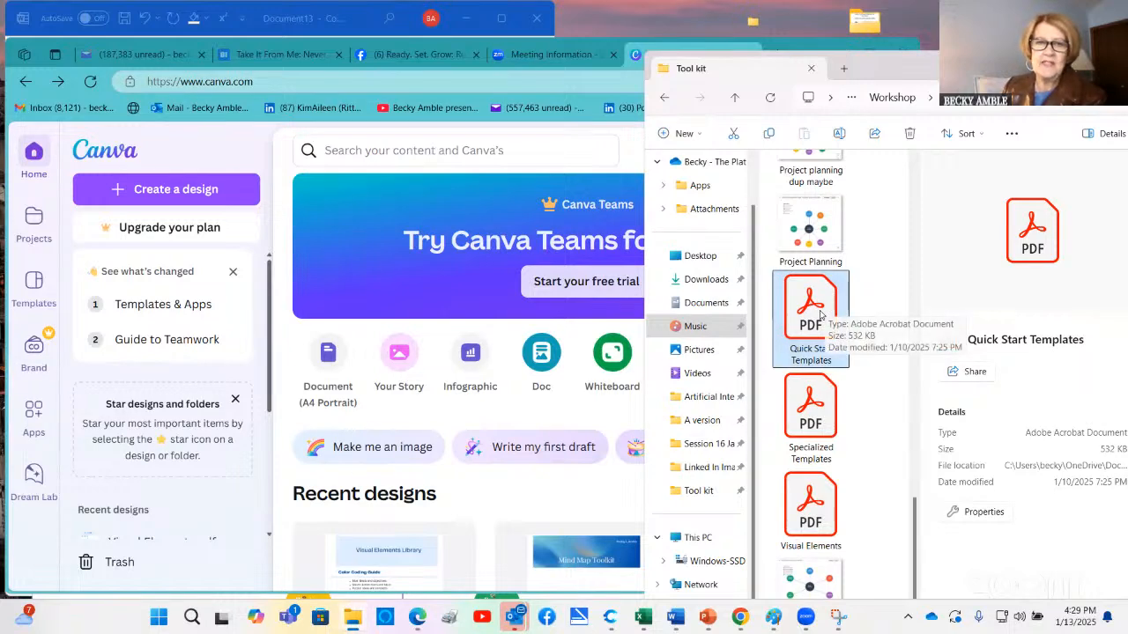
{"action": "left_click_drag", "start_coordinate": [825, 309], "coordinate": [411, 474]}
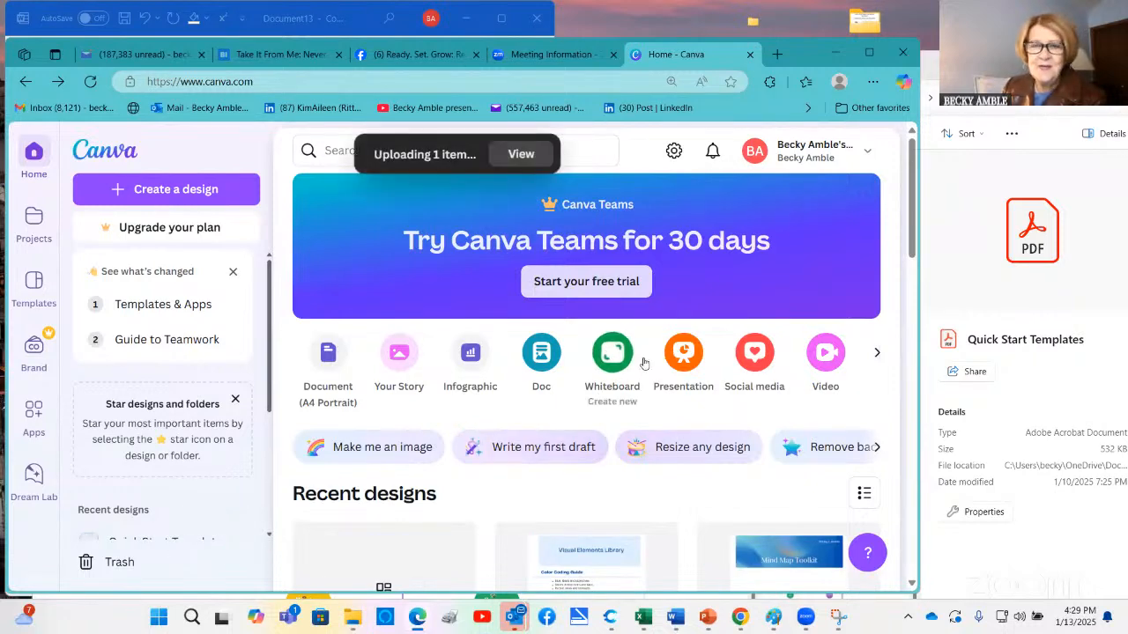
Open the uploaded Quick Start Templates.pdf design in the full editor and dismiss the file import feedback form
{"action": "scroll", "coordinate": [694, 320], "scroll_direction": "down", "scroll_amount": 2}
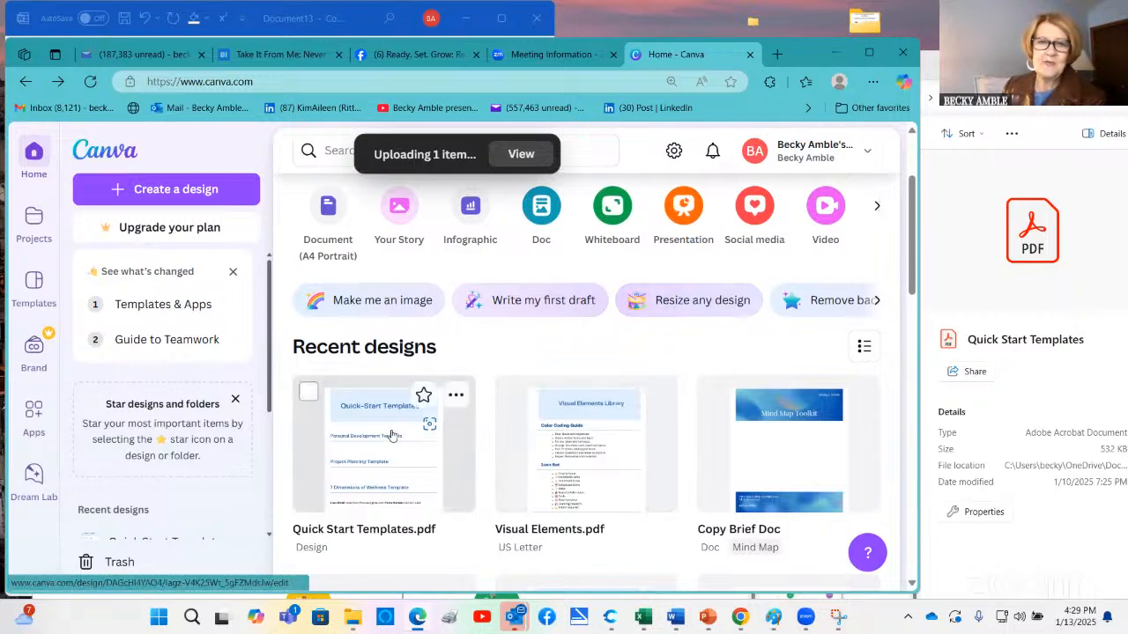
{"action": "left_click", "coordinate": [388, 450]}
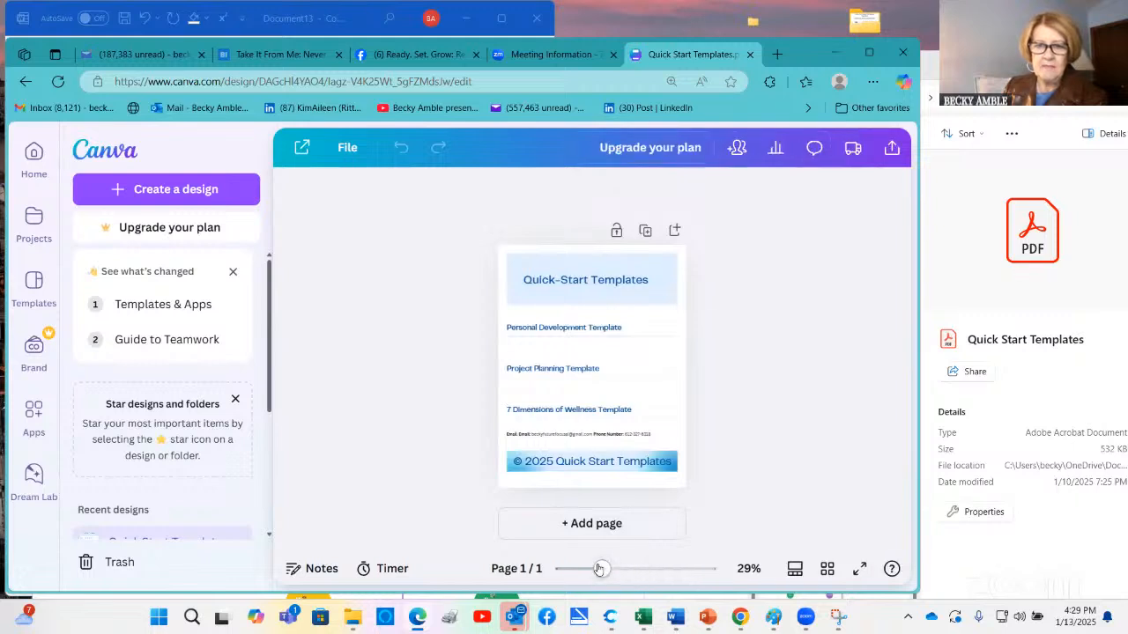
{"action": "left_click_drag", "start_coordinate": [603, 569], "coordinate": [622, 570]}
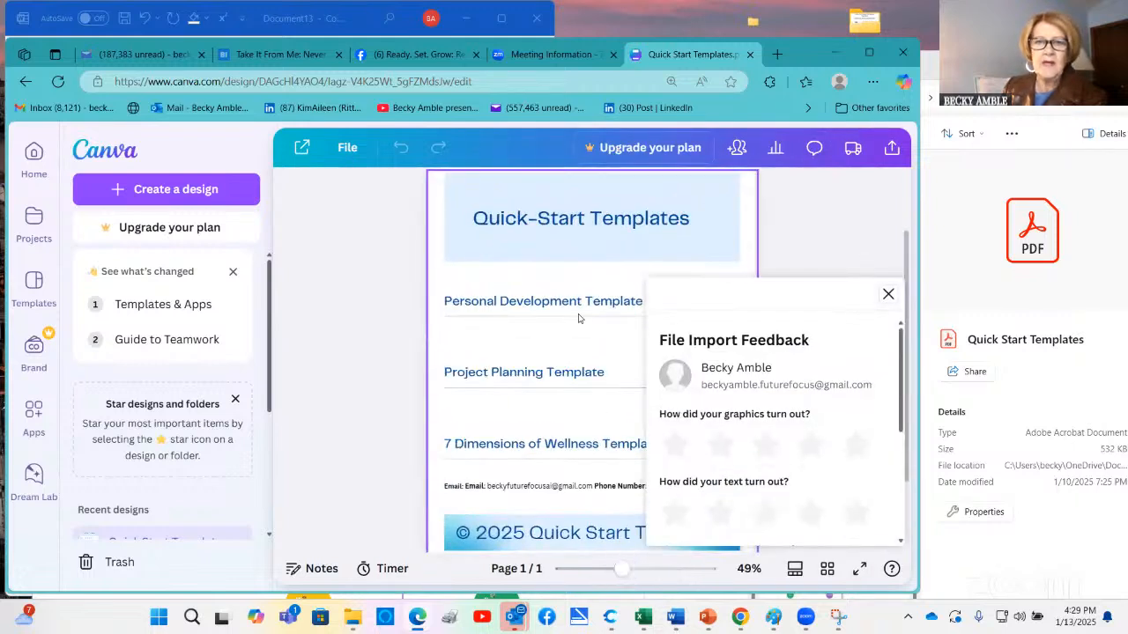
{"action": "scroll", "coordinate": [579, 318], "scroll_direction": "down", "scroll_amount": 2}
{"action": "double_click", "coordinate": [574, 443]}
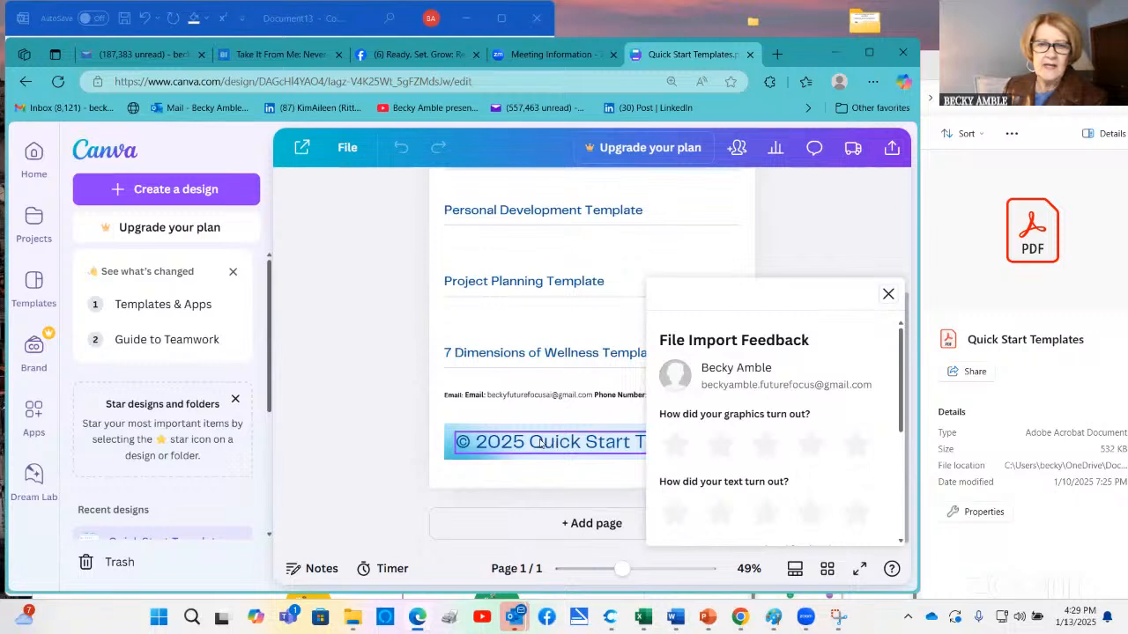
{"action": "left_click", "coordinate": [888, 295]}
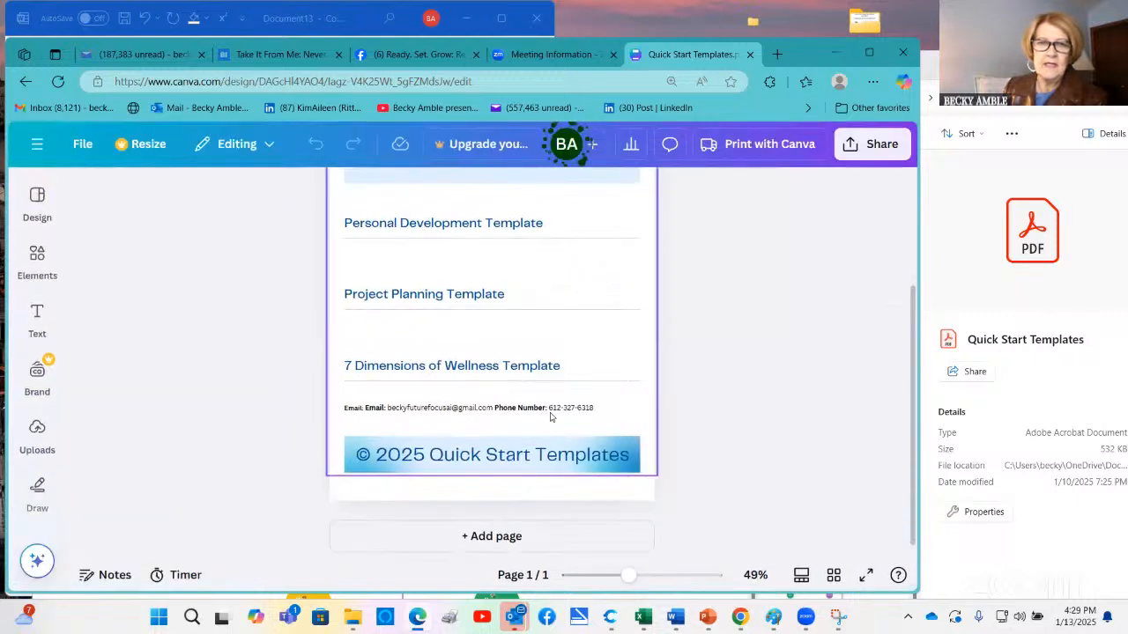
Replace "Quick Start Templates" in the footer copyright line with "Mind Ma Toolkit", keeping "© 2025"
{"action": "double_click", "coordinate": [432, 454]}
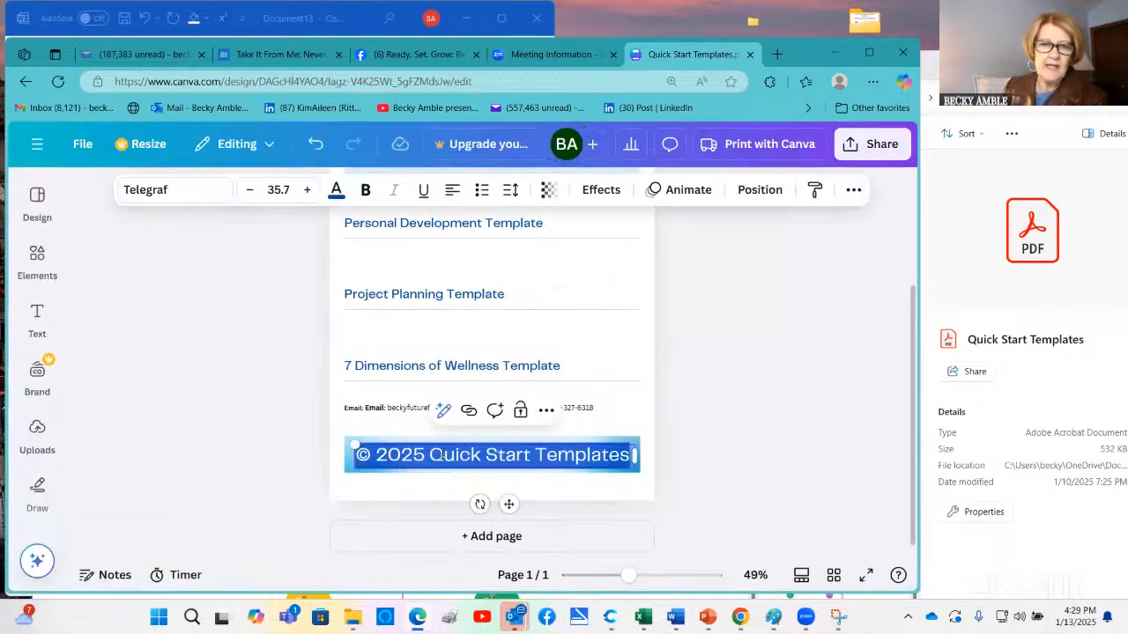
{"action": "left_click", "coordinate": [485, 456]}
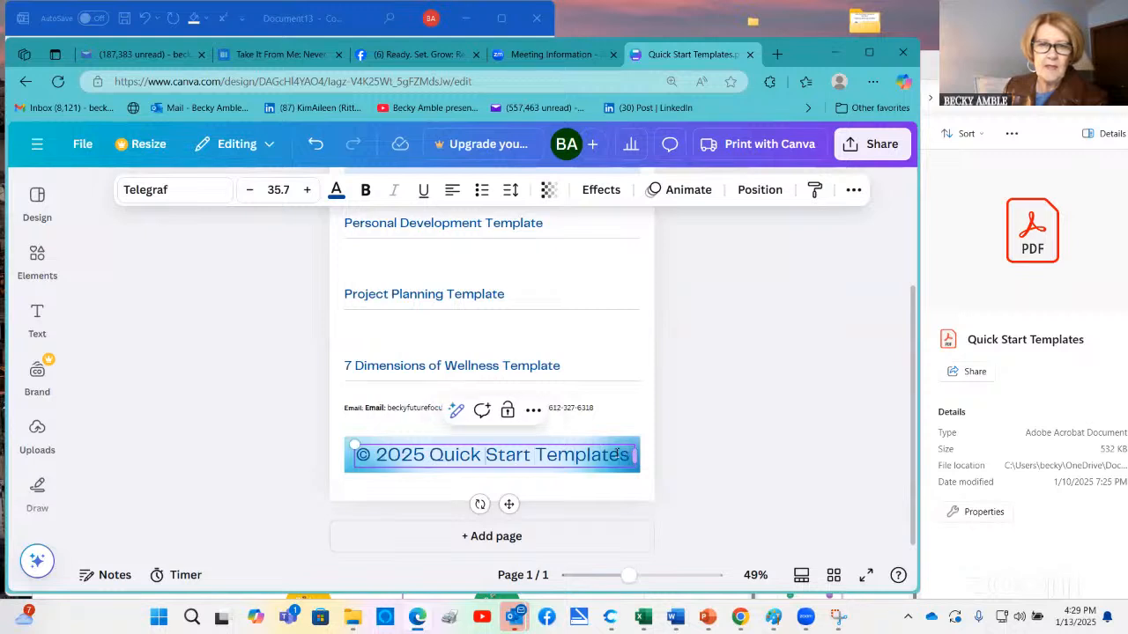
{"action": "left_click_drag", "start_coordinate": [429, 452], "coordinate": [632, 446]}
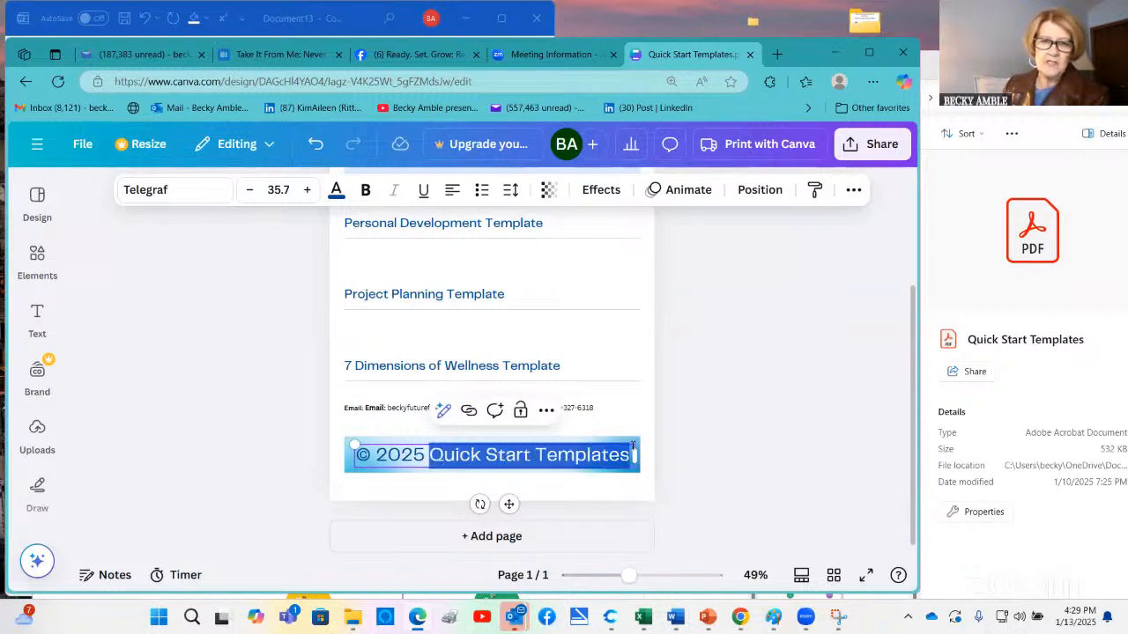
{"action": "type", "text": "Mind"}
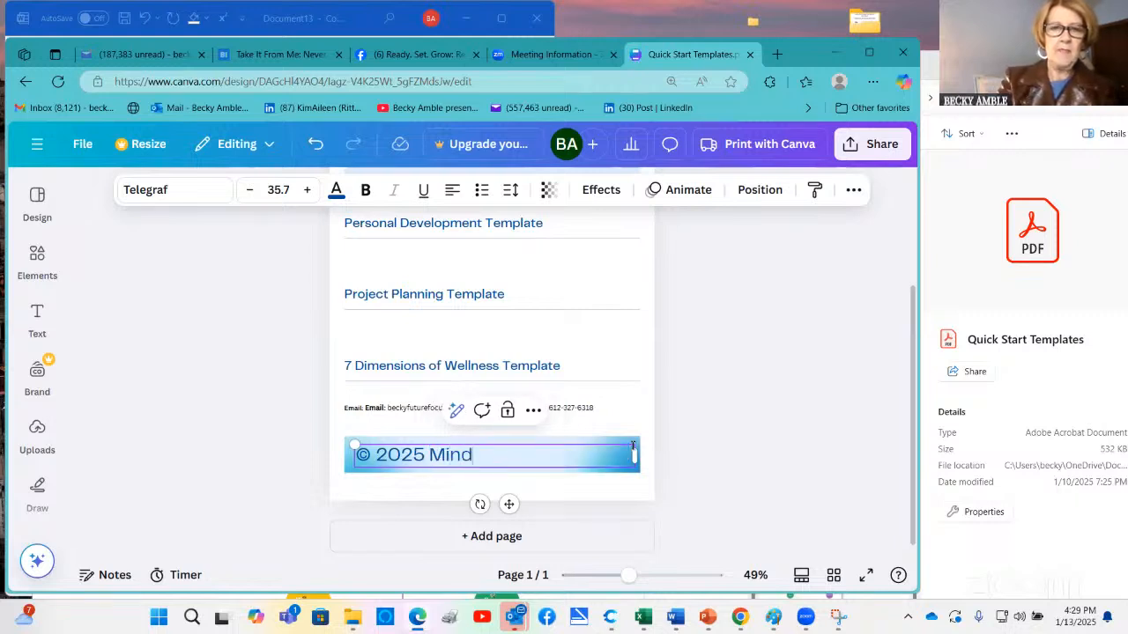
{"action": "type", "text": " Ma T"}
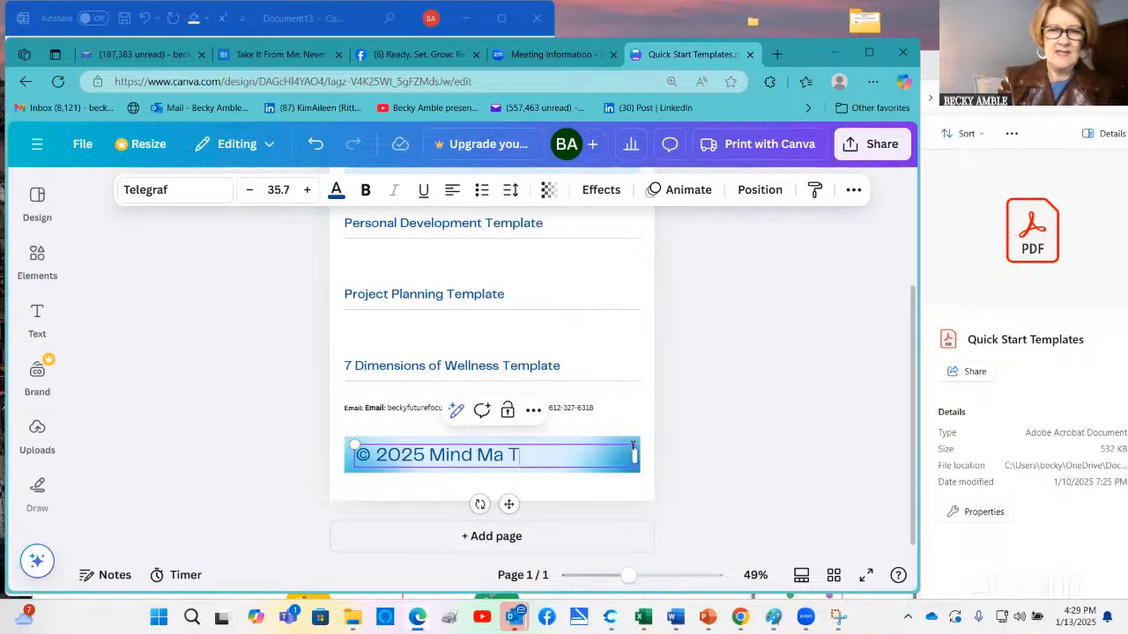
{"action": "type", "text": "oolkit"}
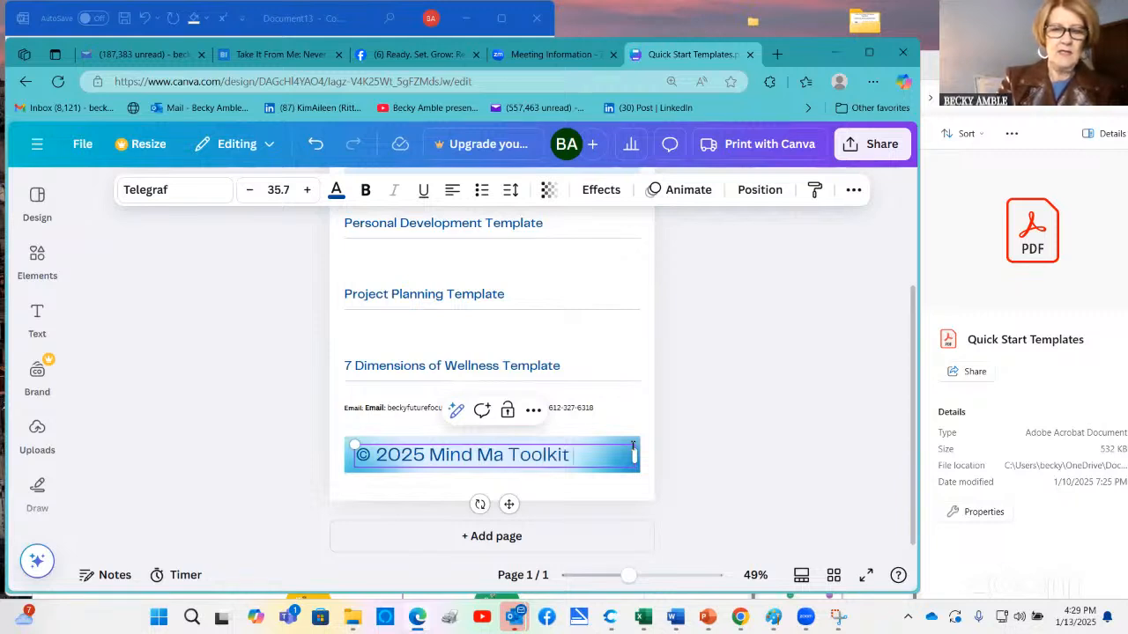
{"action": "type", "text": " - Becky"}
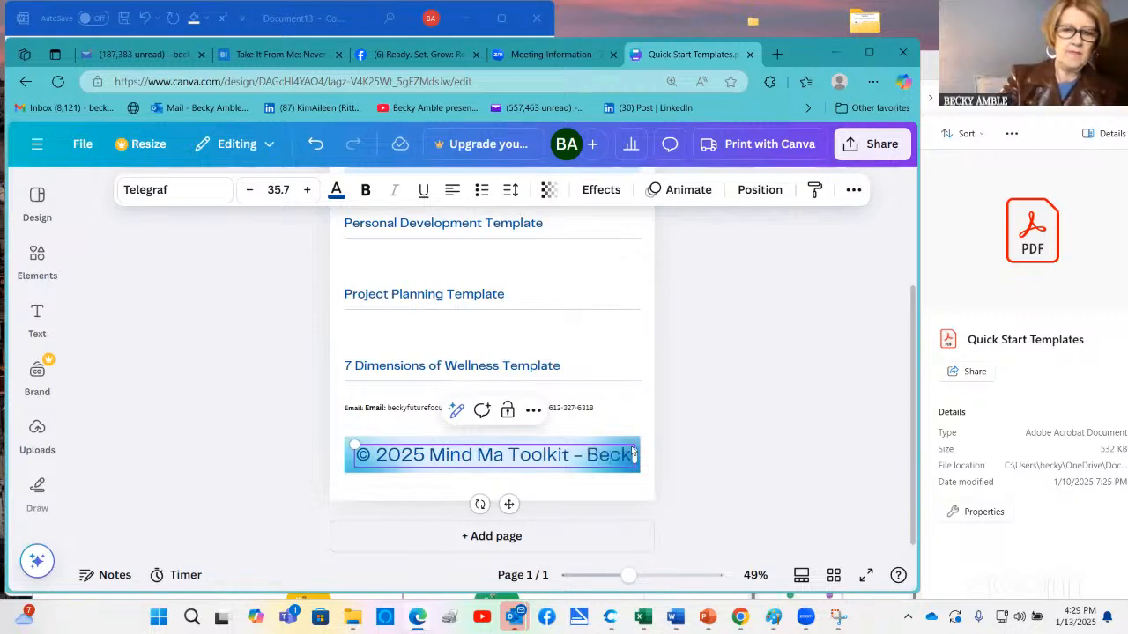
{"action": "type", "text": " L. AMble"}
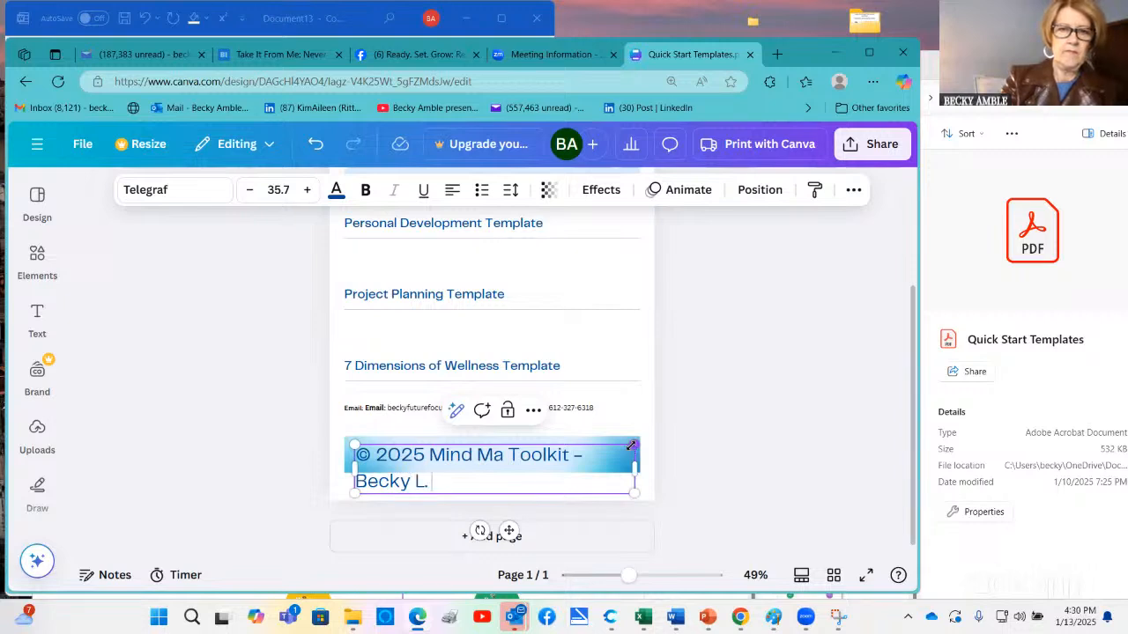
Append a dash and the author's full name to the footer copyright line, correcting the misspelled surname
{"action": "key", "text": "BackSpace"}
{"action": "key", "text": "BackSpace"}
{"action": "key", "text": "BackSpace"}
{"action": "key", "text": "BackSpace"}
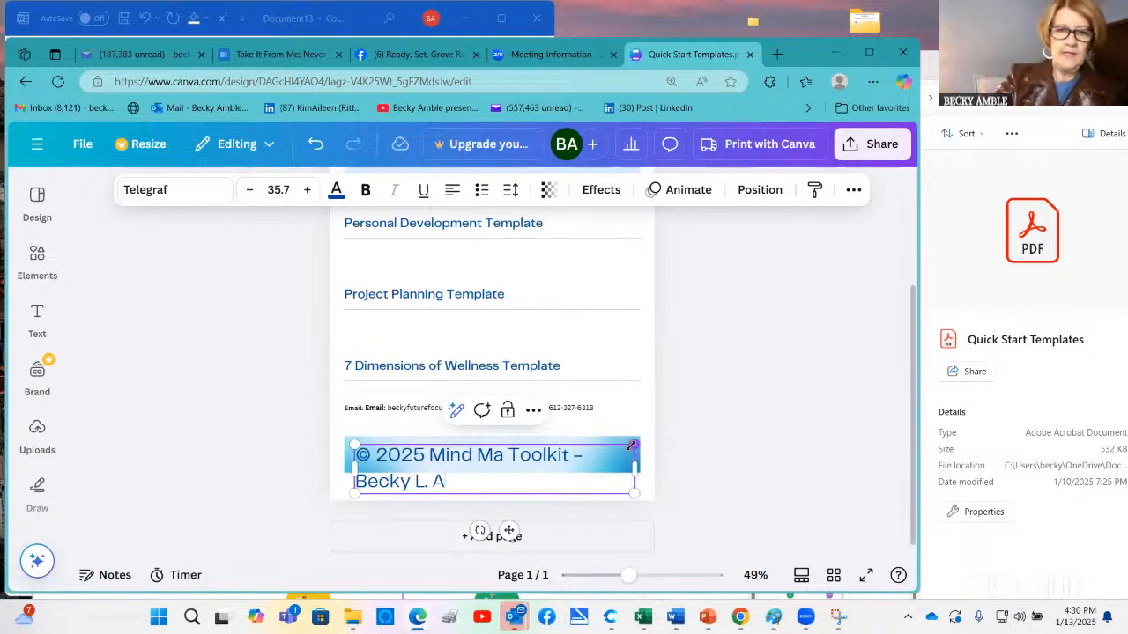
{"action": "type", "text": "bmle"}
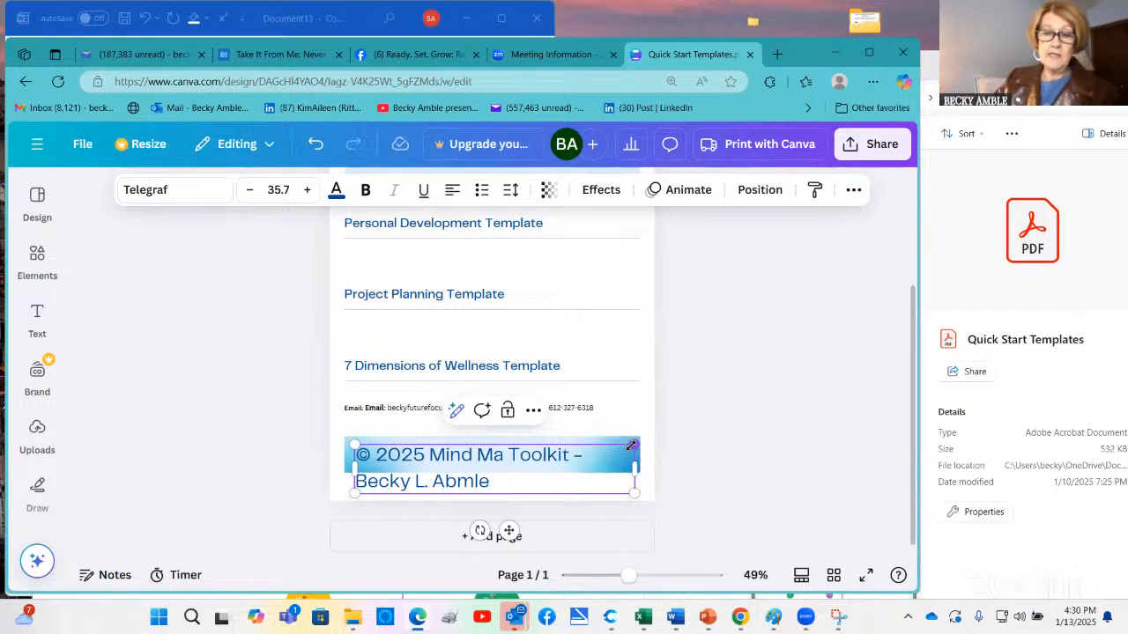
{"action": "key", "text": "BackSpace"}
{"action": "key", "text": "BackSpace"}
{"action": "key", "text": "BackSpace"}
{"action": "key", "text": "BackSpace"}
{"action": "type", "text": "b"}
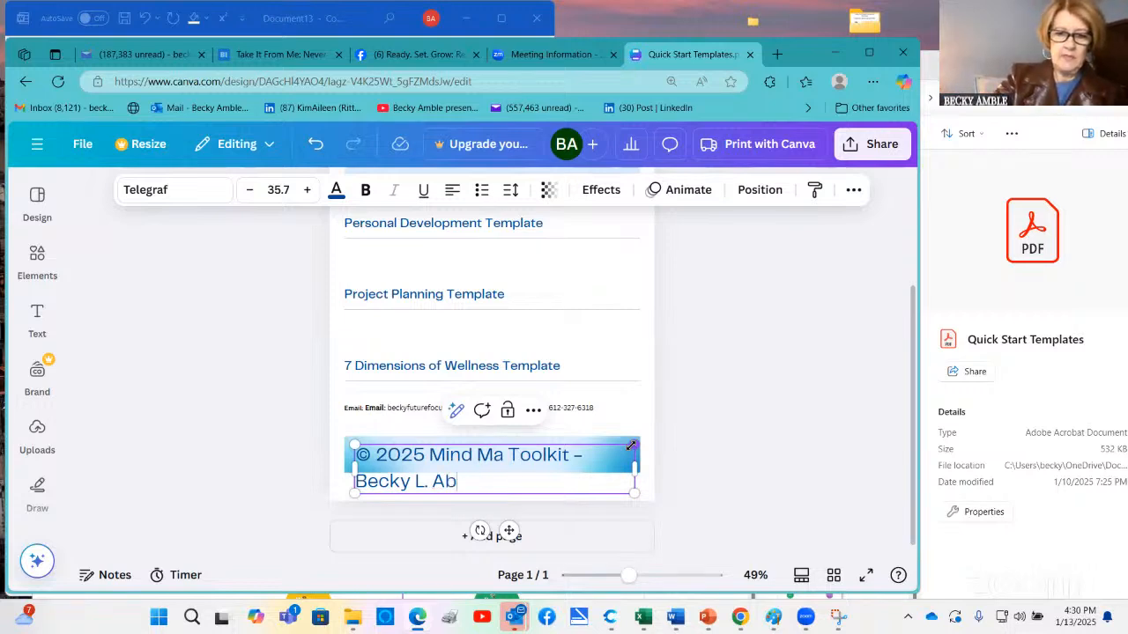
{"action": "key", "text": "BackSpace"}
{"action": "type", "text": "mble"}
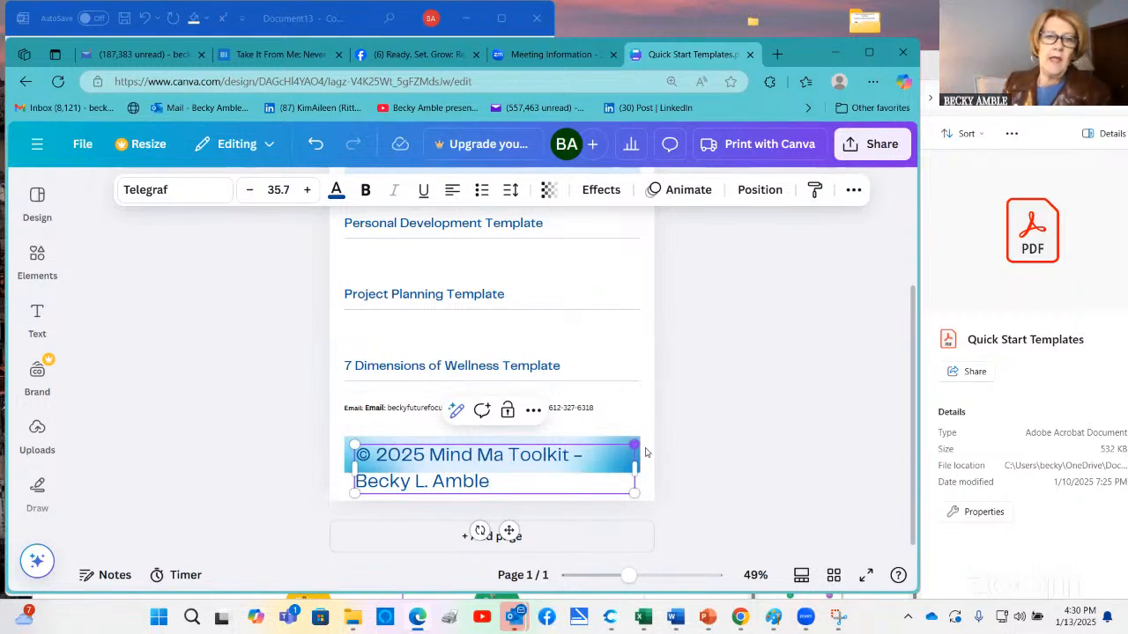
Reduce the whole footer copyright line's font size to 26.7 and deselect the text
{"action": "triple_click", "coordinate": [468, 475]}
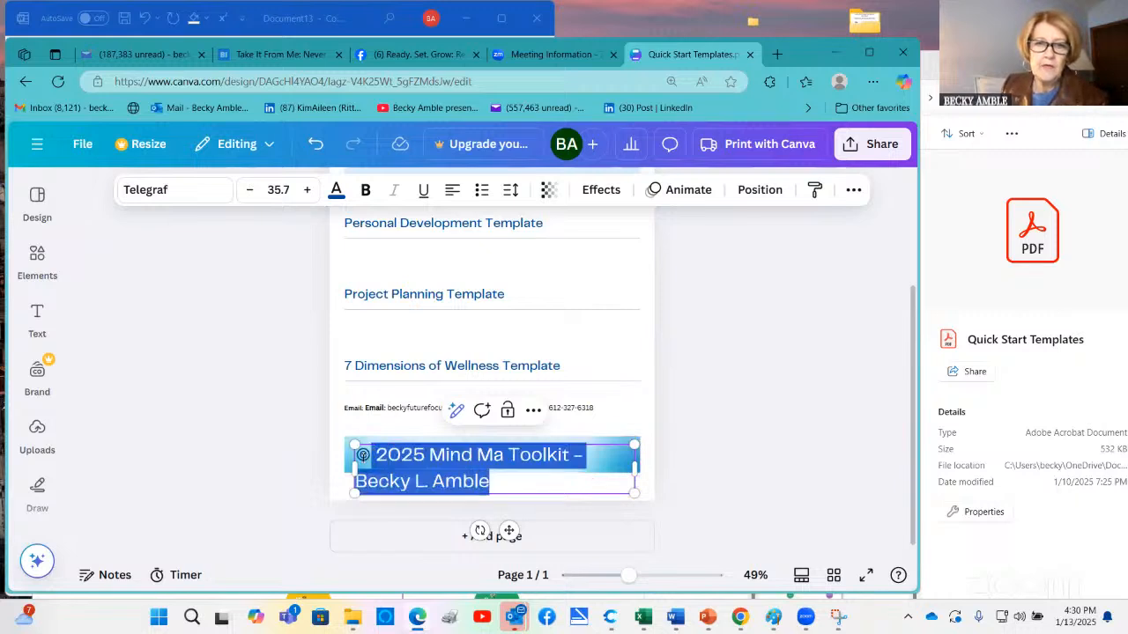
{"action": "left_click", "coordinate": [249, 190]}
{"action": "left_click", "coordinate": [249, 190]}
{"action": "left_click", "coordinate": [250, 189]}
{"action": "left_click", "coordinate": [249, 190]}
{"action": "left_click", "coordinate": [249, 192]}
{"action": "left_click", "coordinate": [248, 192]}
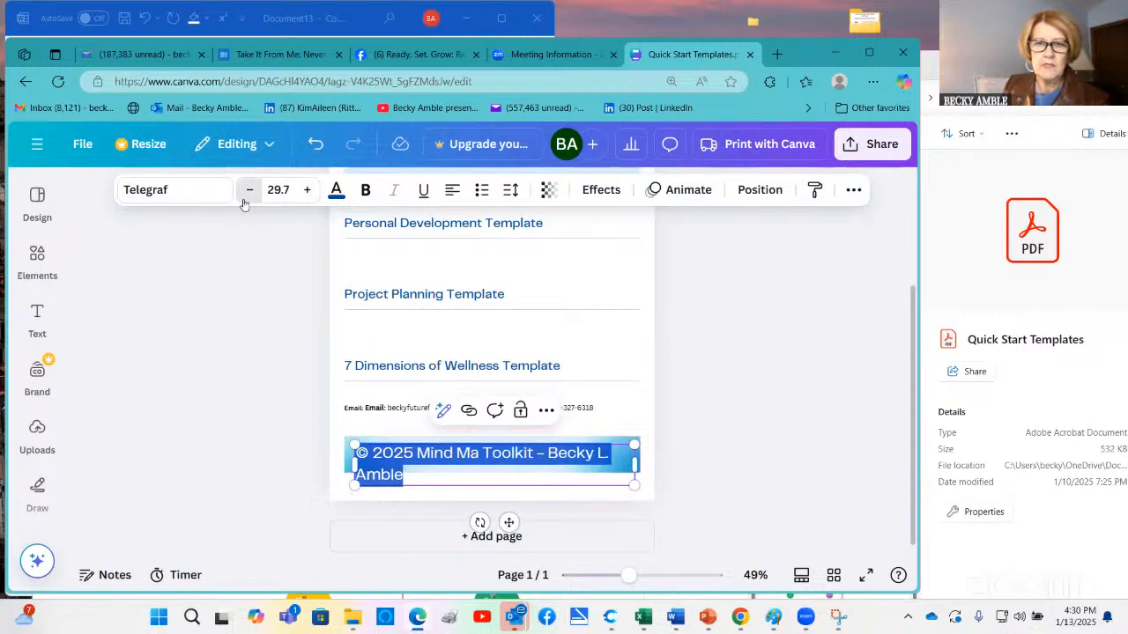
{"action": "left_click", "coordinate": [249, 192]}
{"action": "left_click", "coordinate": [248, 192]}
{"action": "left_click", "coordinate": [248, 192]}
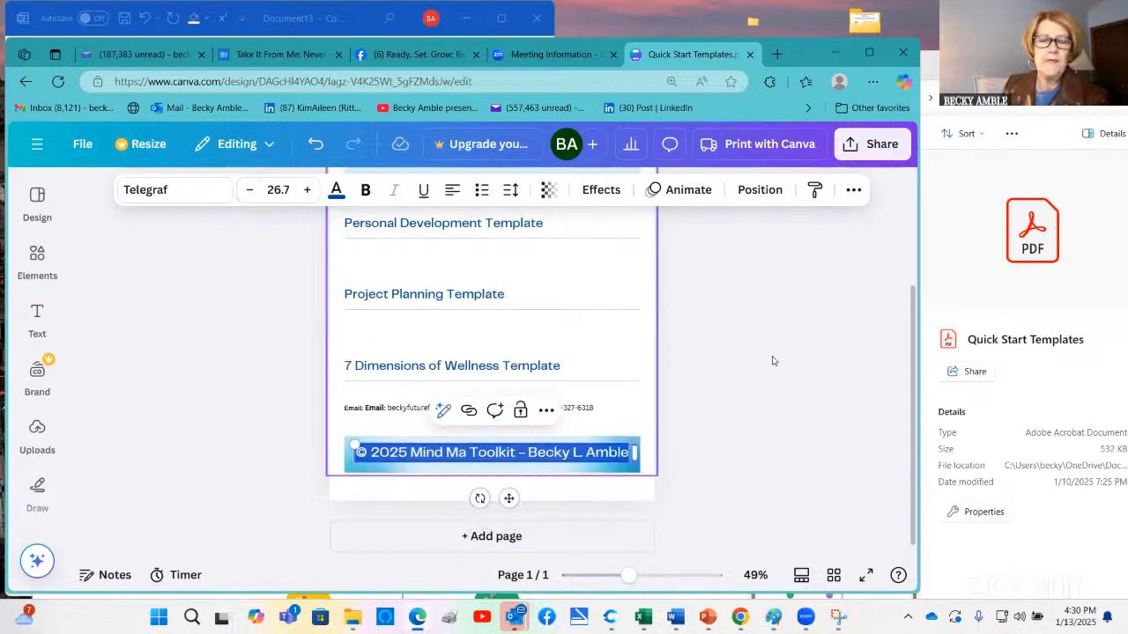
{"action": "left_click", "coordinate": [771, 383]}
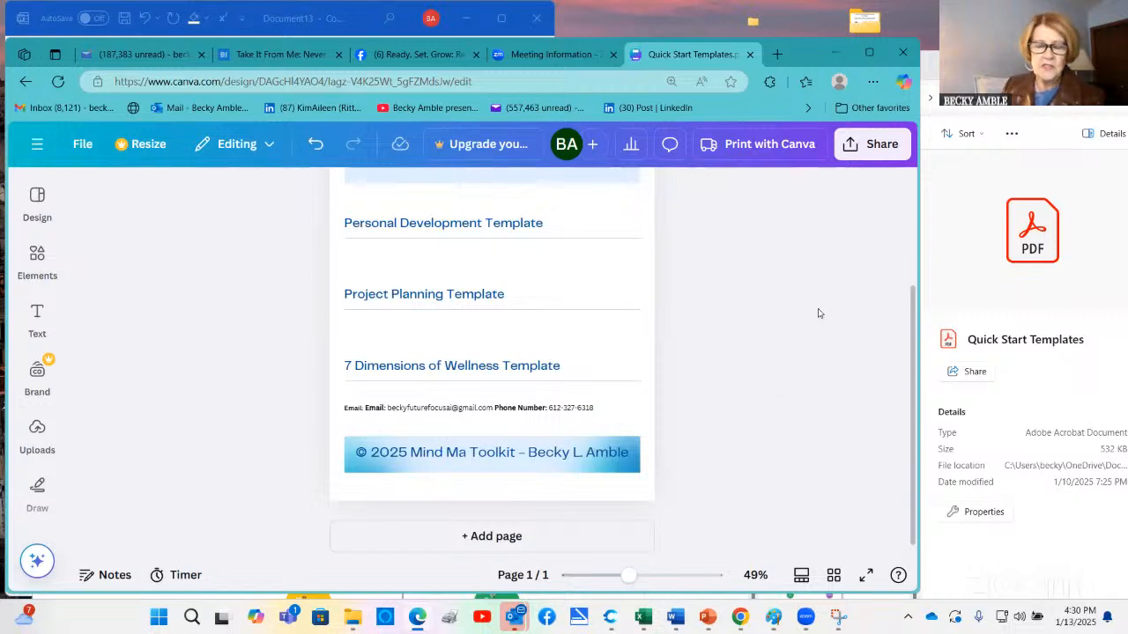
Download the design as a PNG at size 1 and open the downloaded Quick Start Templates image
{"action": "left_click", "coordinate": [881, 150]}
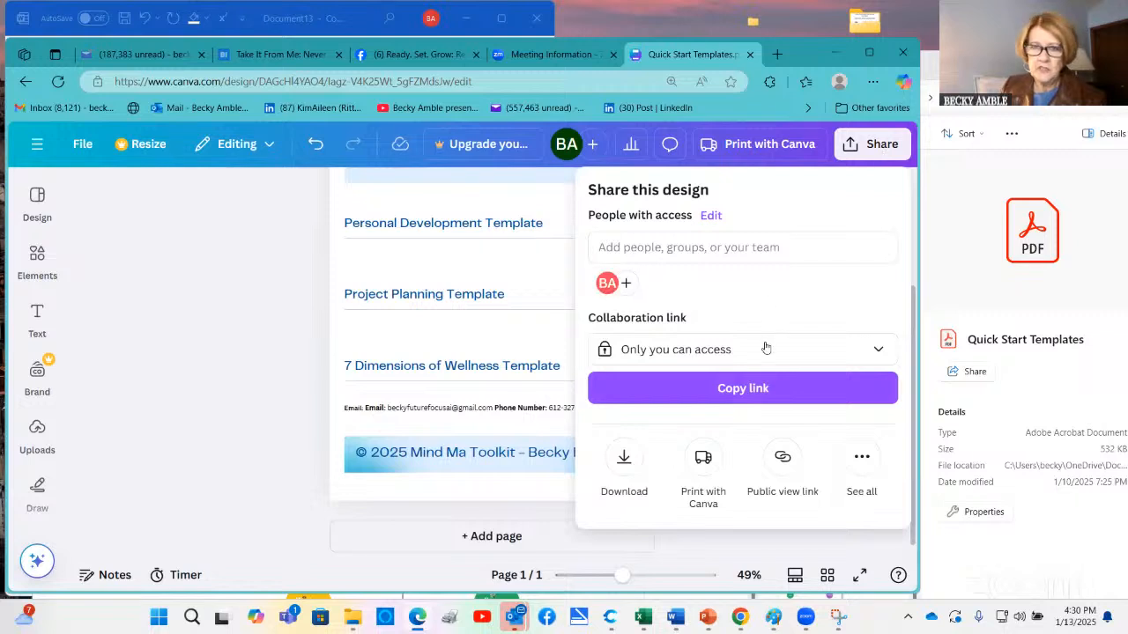
{"action": "left_click", "coordinate": [623, 458]}
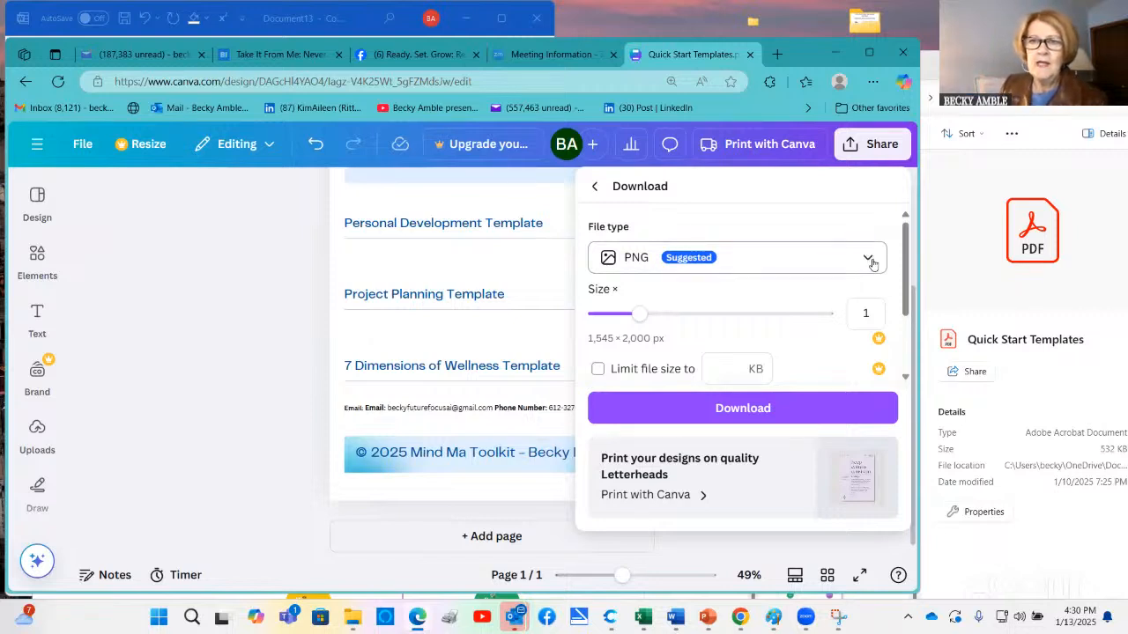
{"action": "left_click", "coordinate": [867, 258]}
{"action": "left_click", "coordinate": [642, 365]}
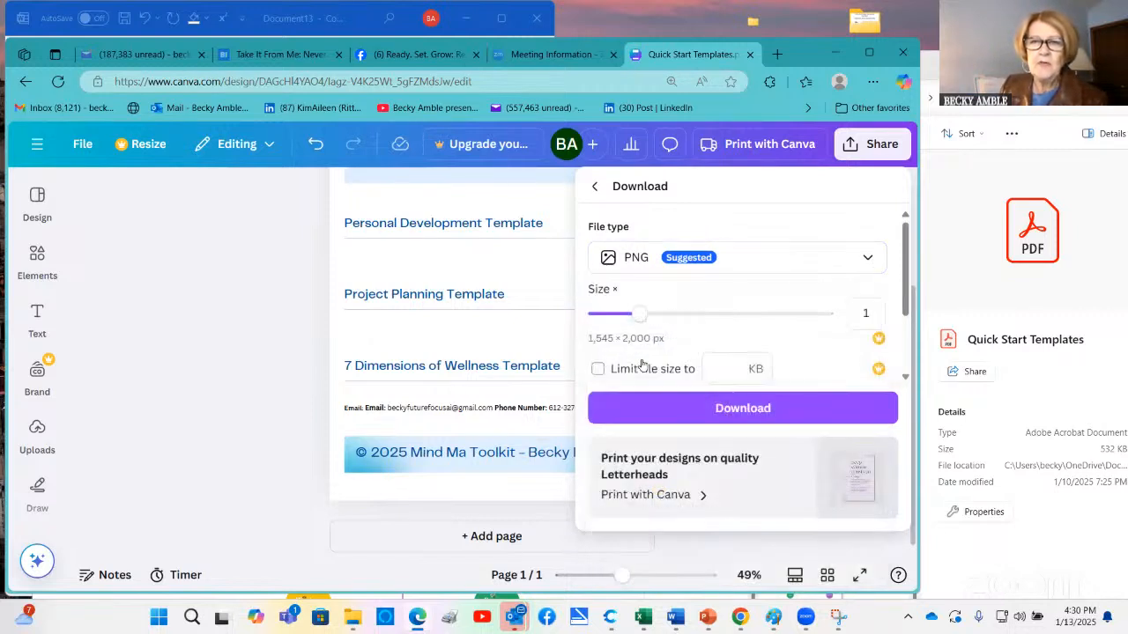
{"action": "left_click", "coordinate": [741, 409]}
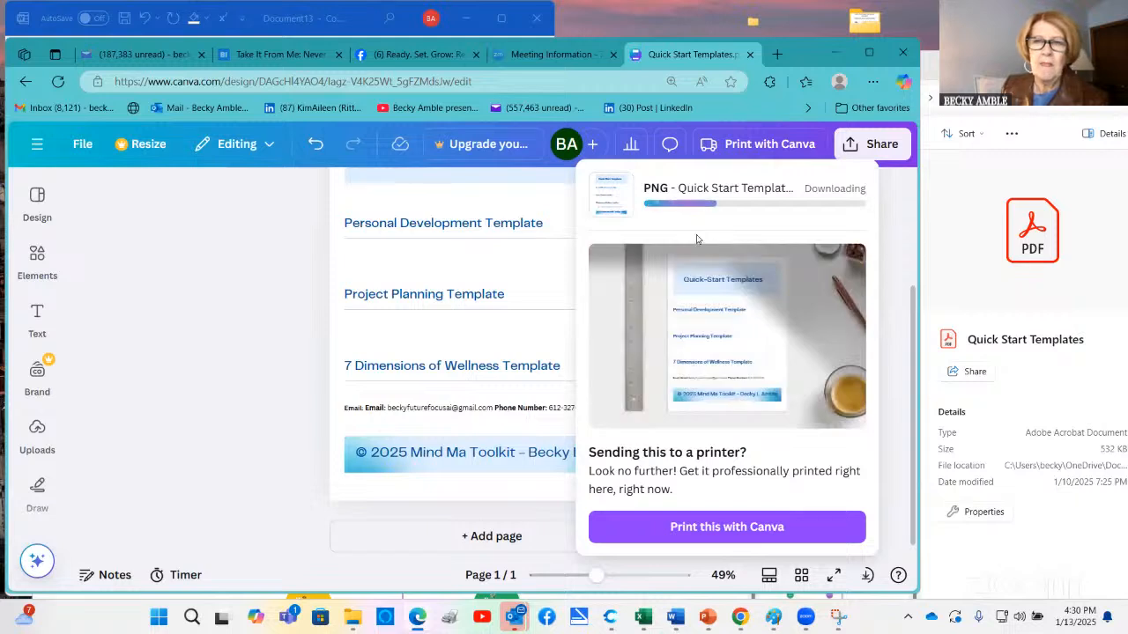
{"action": "left_click", "coordinate": [819, 203]}
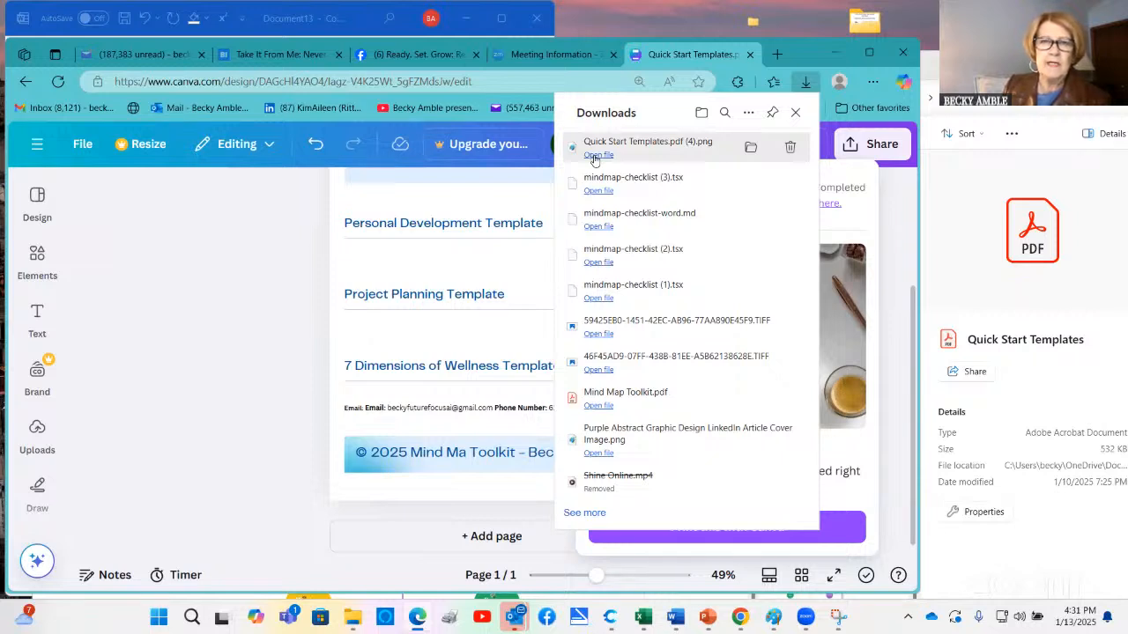
{"action": "left_click", "coordinate": [597, 155]}
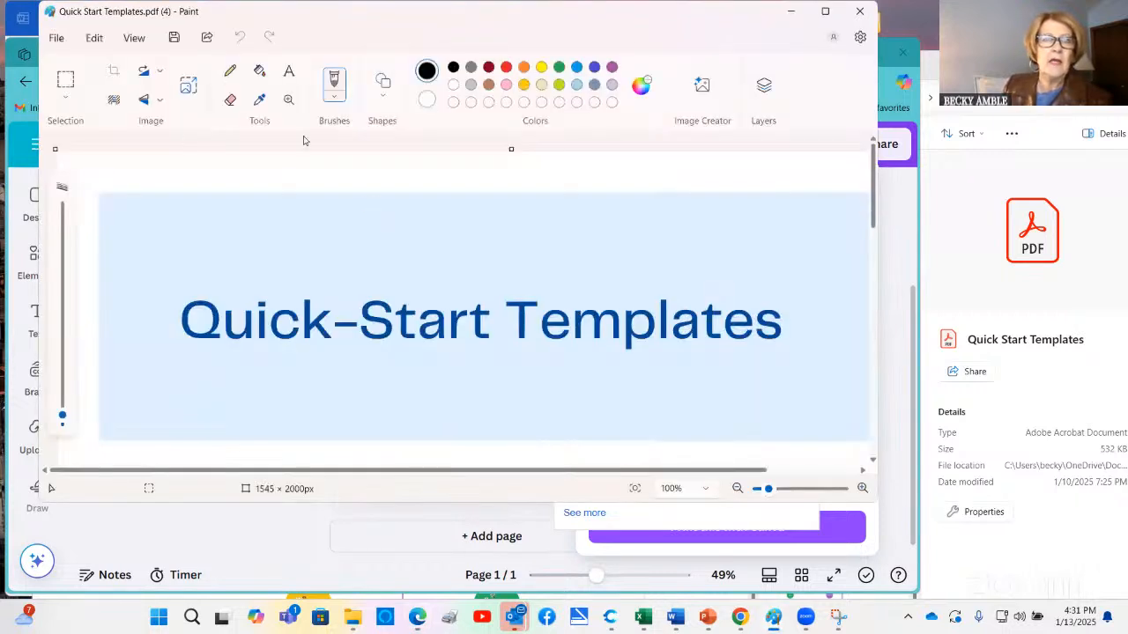
Save a copy of the image as a PNG picture named Quick Start Templates.pdf (4) in the Artificial Intelligence documents folder
{"action": "left_click", "coordinate": [56, 42]}
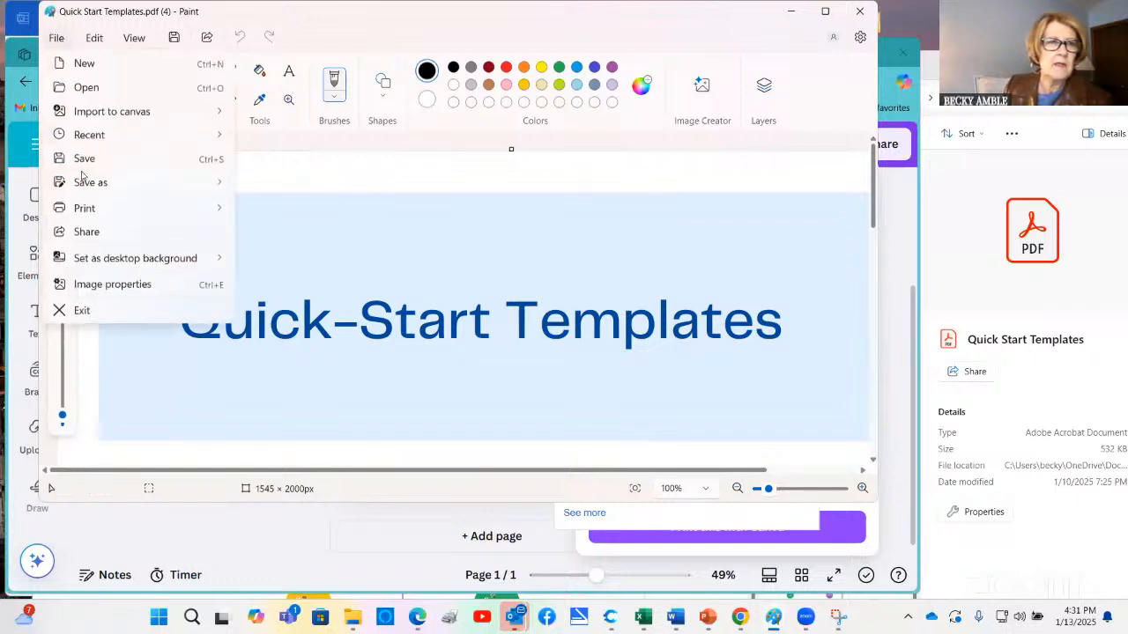
{"action": "mouse_move", "coordinate": [79, 182]}
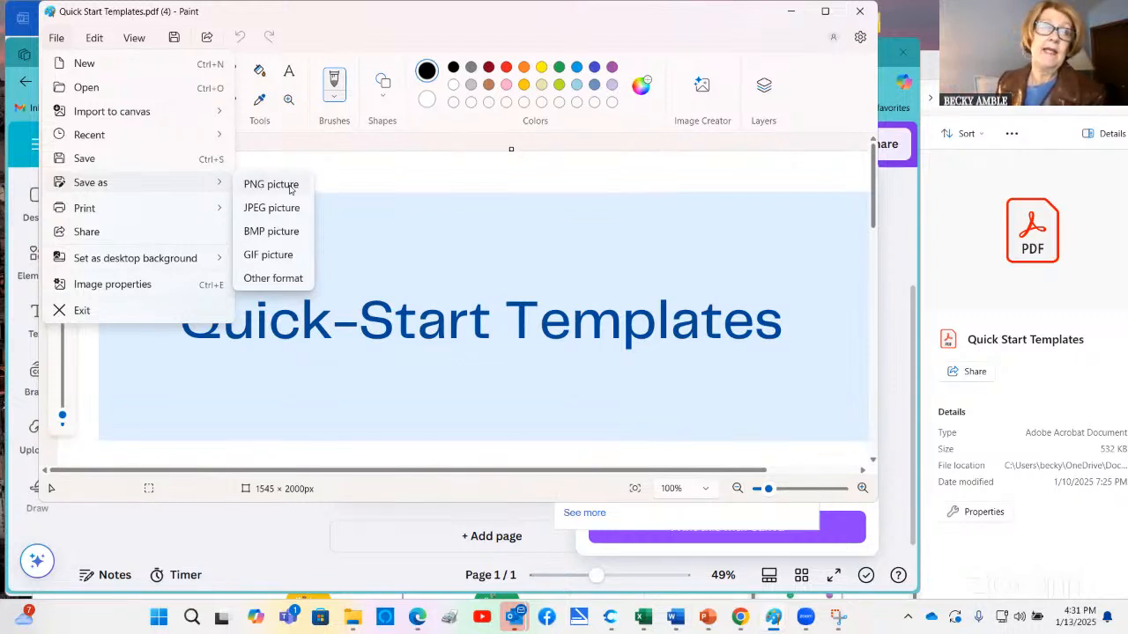
{"action": "left_click", "coordinate": [289, 188]}
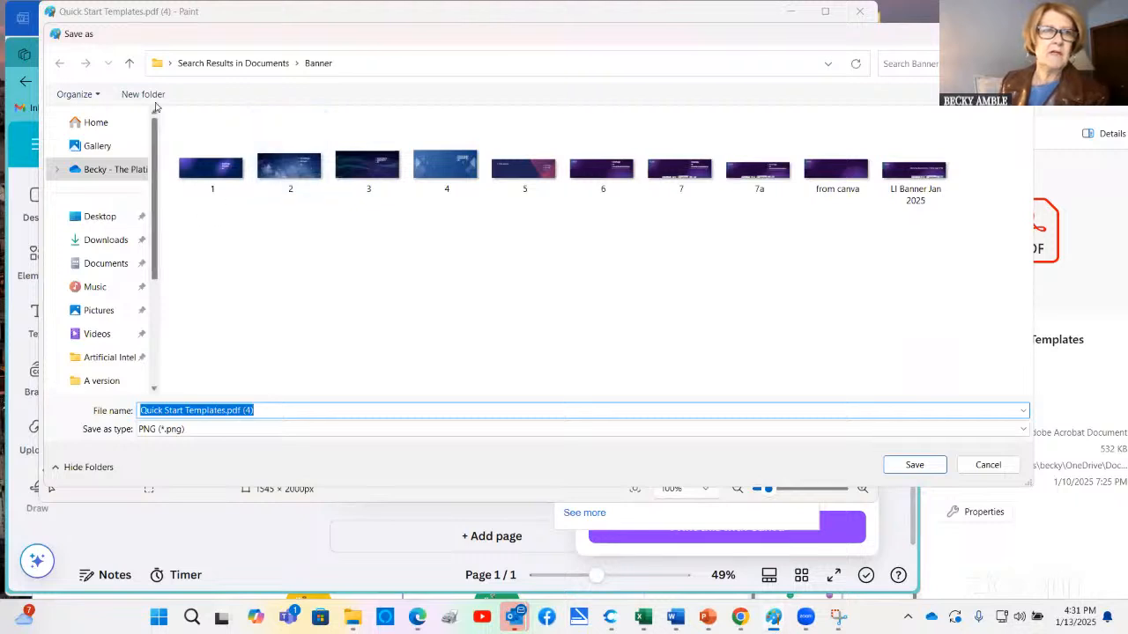
{"action": "left_click", "coordinate": [103, 265]}
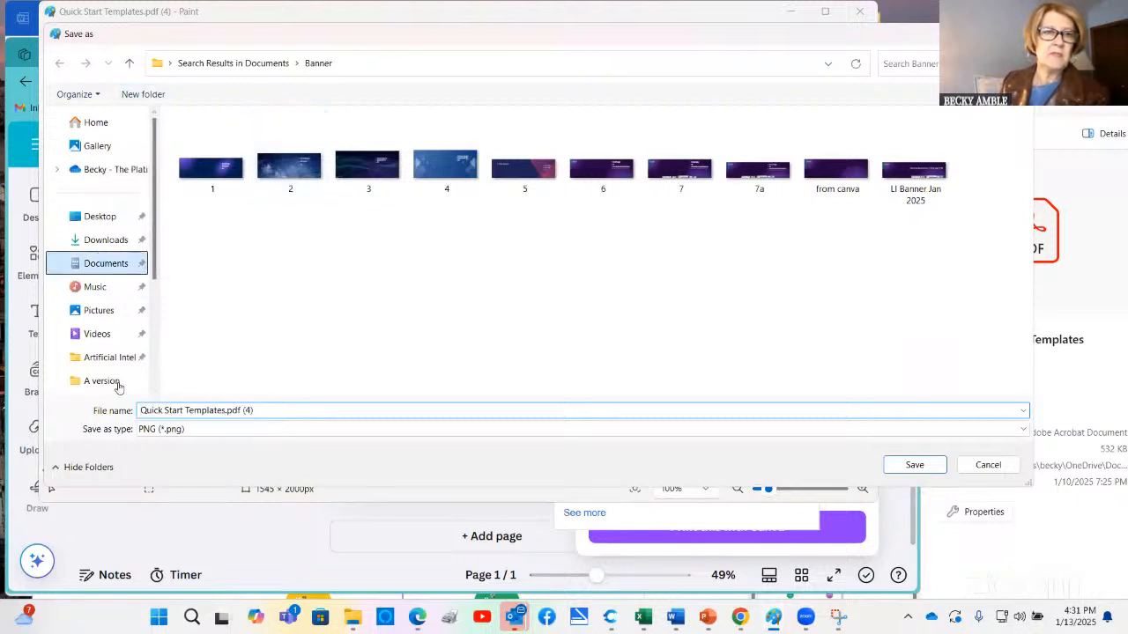
{"action": "left_click", "coordinate": [109, 357]}
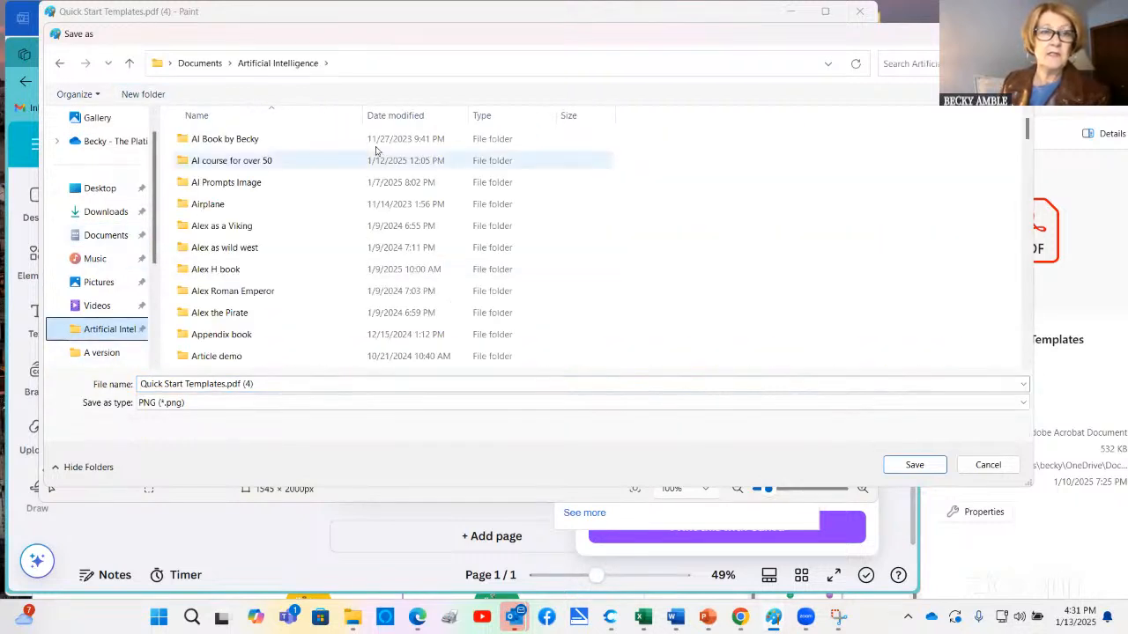
{"action": "left_click", "coordinate": [907, 473]}
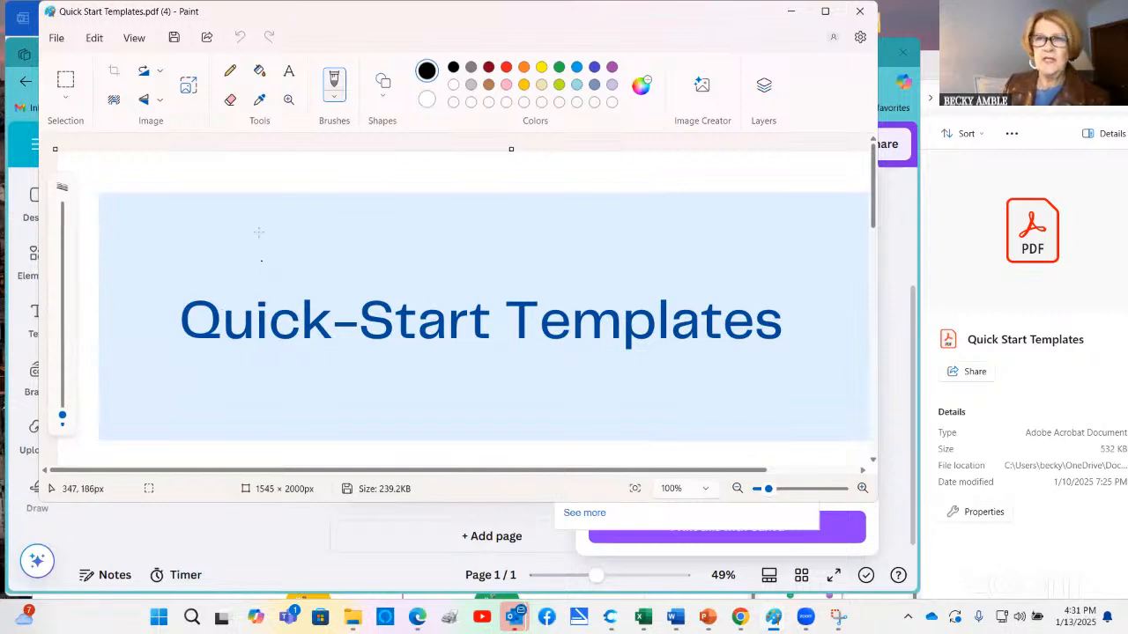
Switch to the blank Word document, insert Quick Start Templates.pdf (4) from the Artificial Intelligence folder as a picture, and check the whole page
{"action": "left_click", "coordinate": [674, 617]}
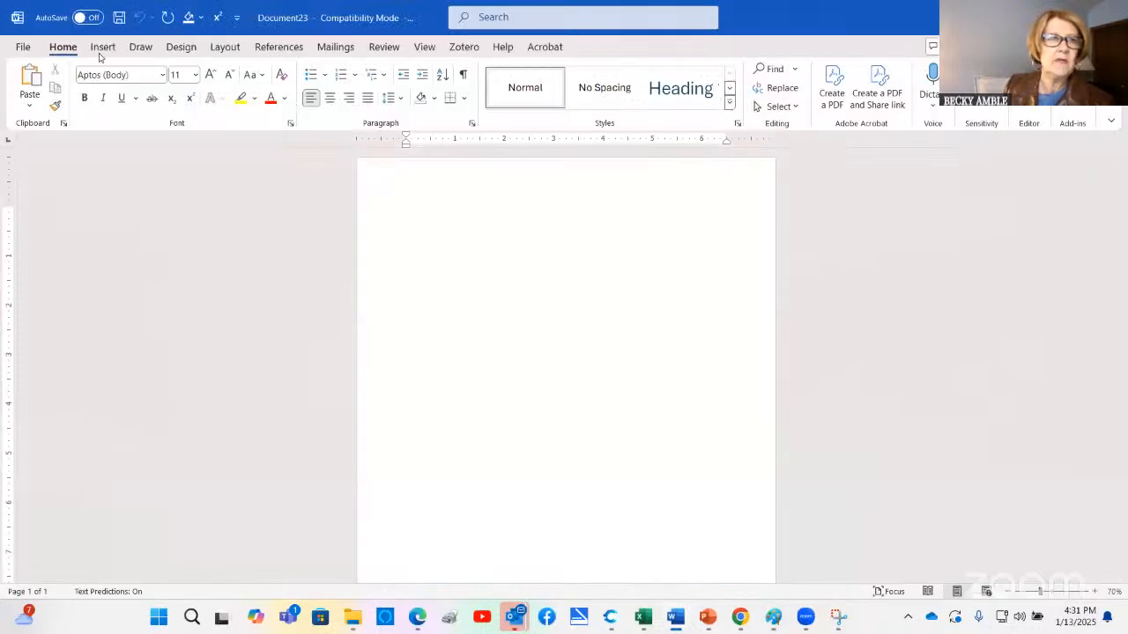
{"action": "left_click", "coordinate": [102, 49]}
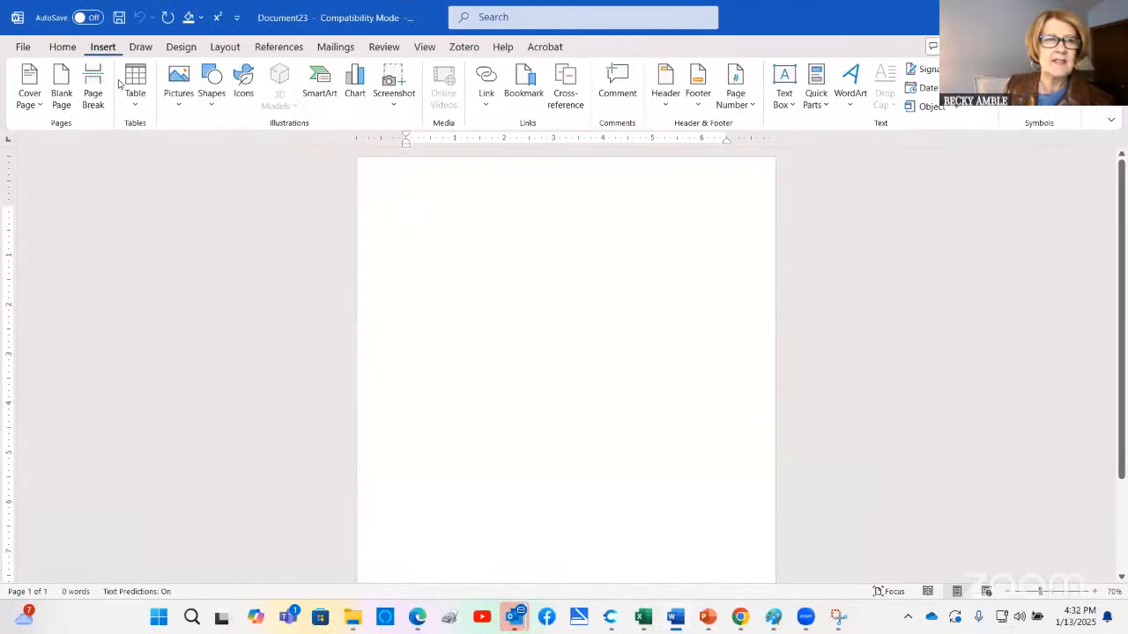
{"action": "left_click", "coordinate": [179, 106]}
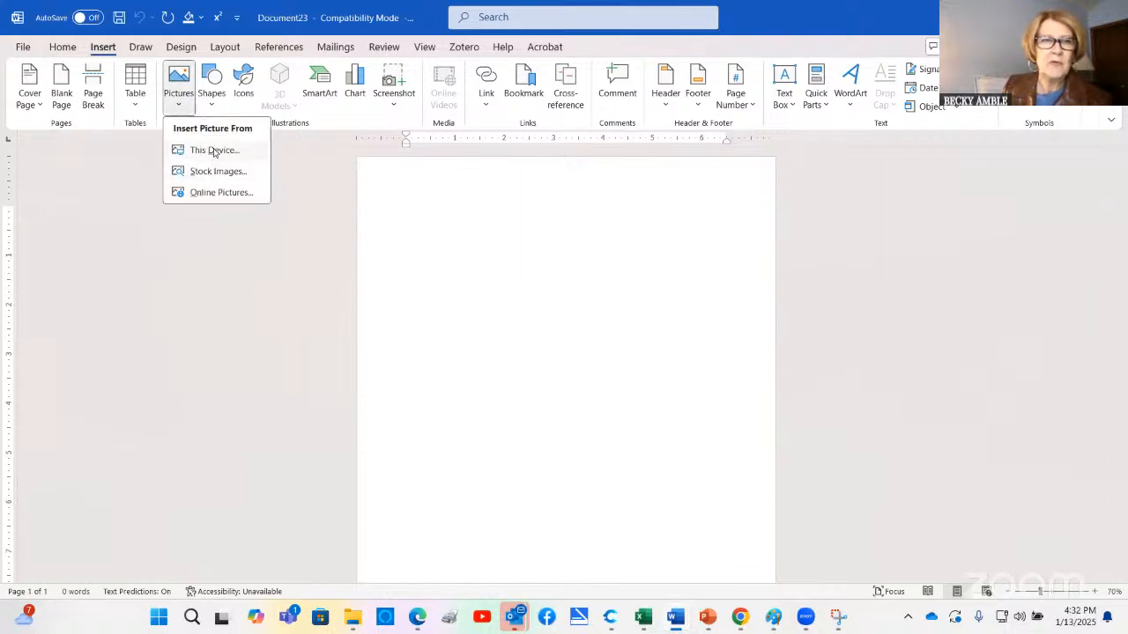
{"action": "left_click", "coordinate": [214, 151]}
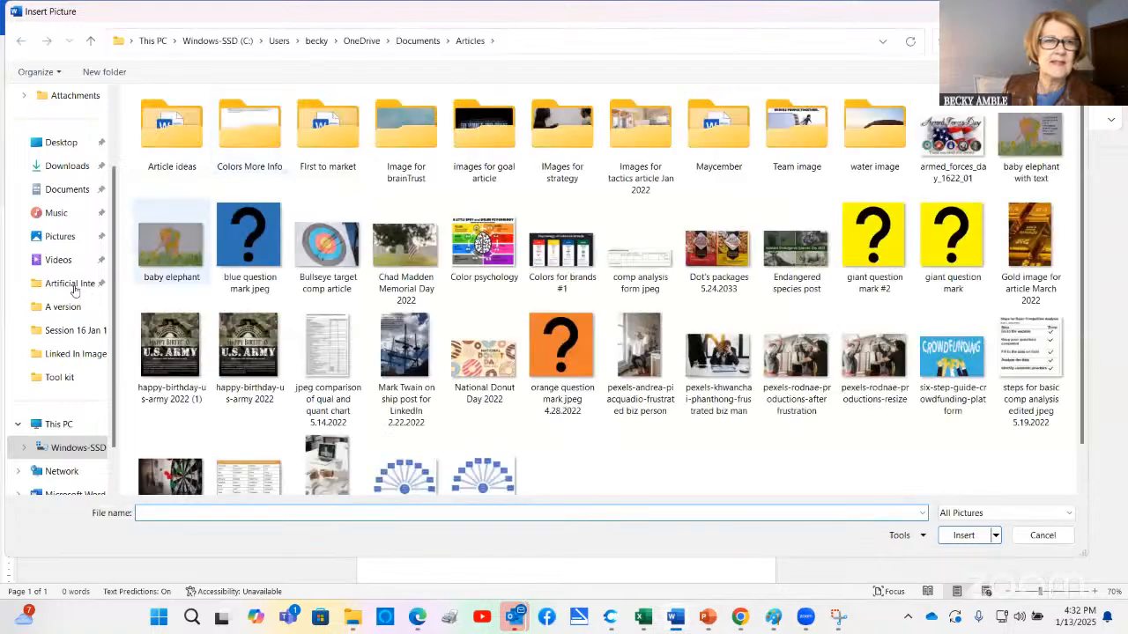
{"action": "left_click", "coordinate": [75, 286]}
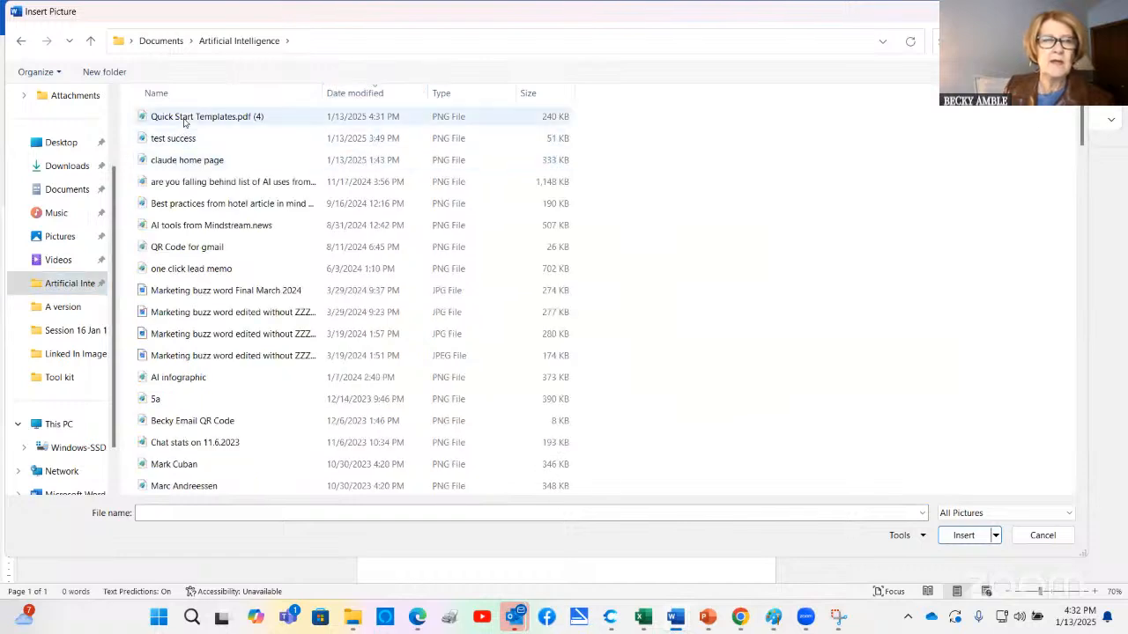
{"action": "double_click", "coordinate": [184, 119]}
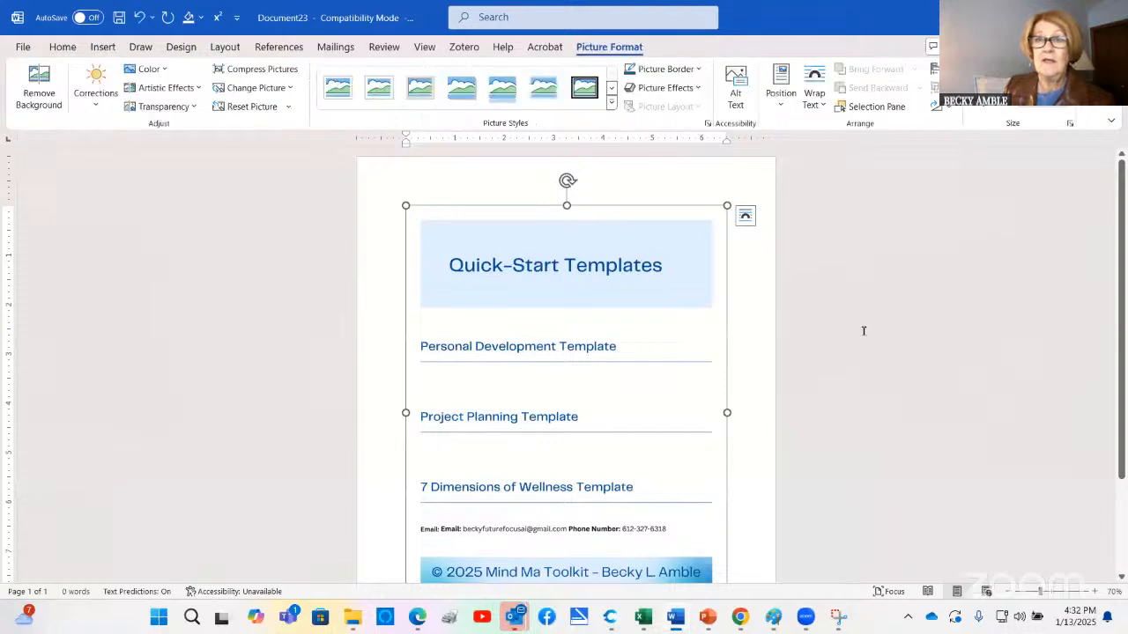
{"action": "scroll", "coordinate": [863, 327], "scroll_direction": "down", "scroll_amount": 1}
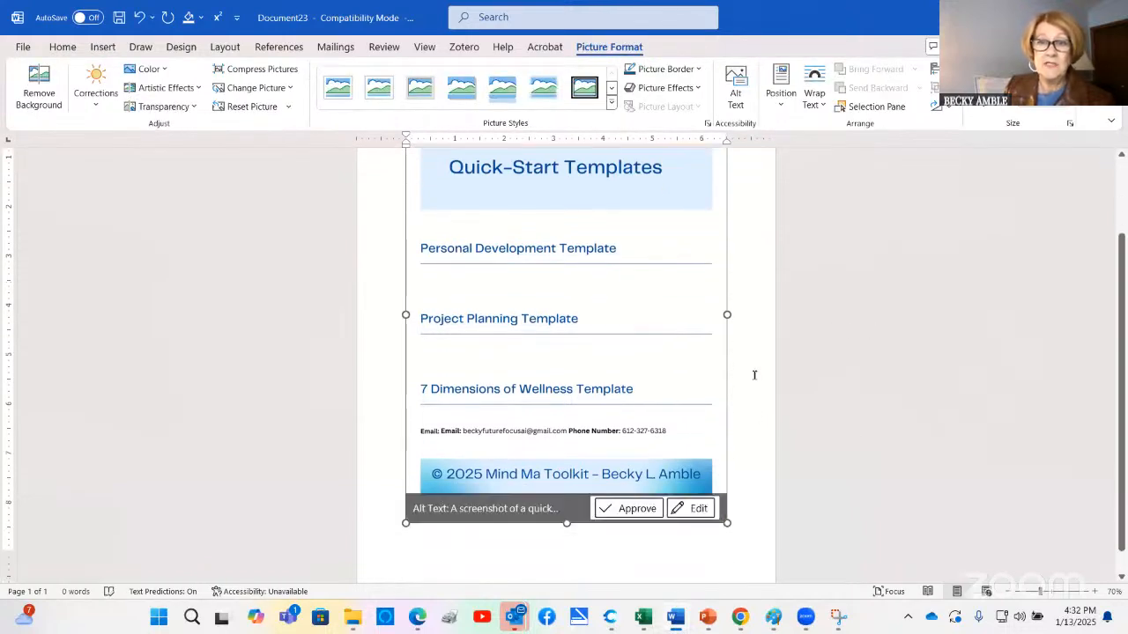
{"action": "scroll", "coordinate": [551, 498], "scroll_direction": "down", "scroll_amount": 2}
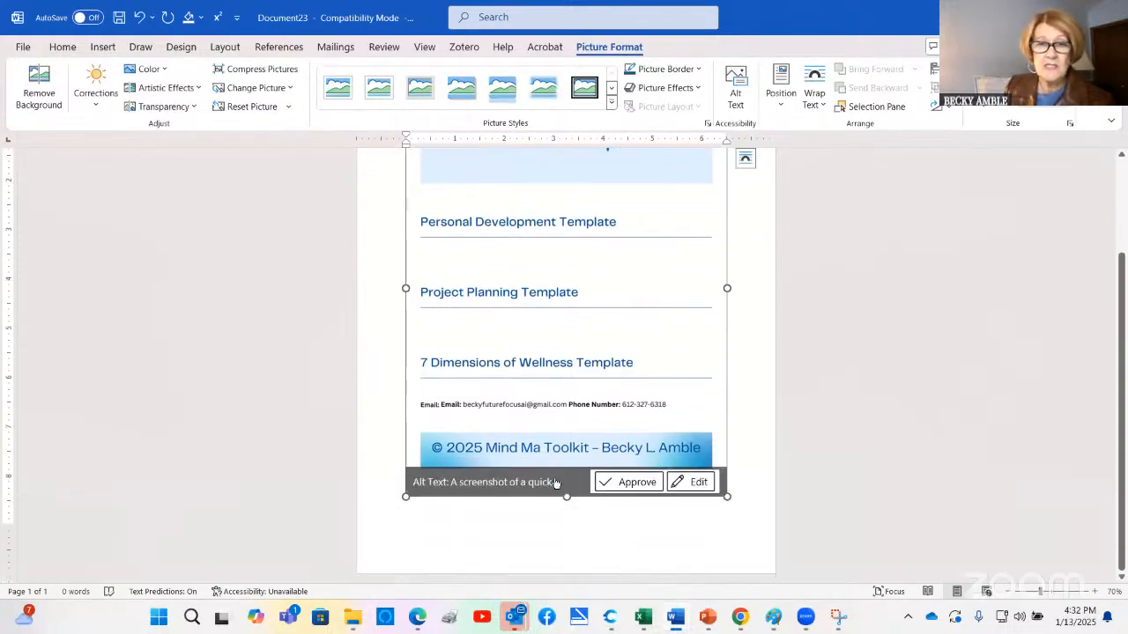
{"action": "scroll", "coordinate": [778, 303], "scroll_direction": "up", "scroll_amount": 3}
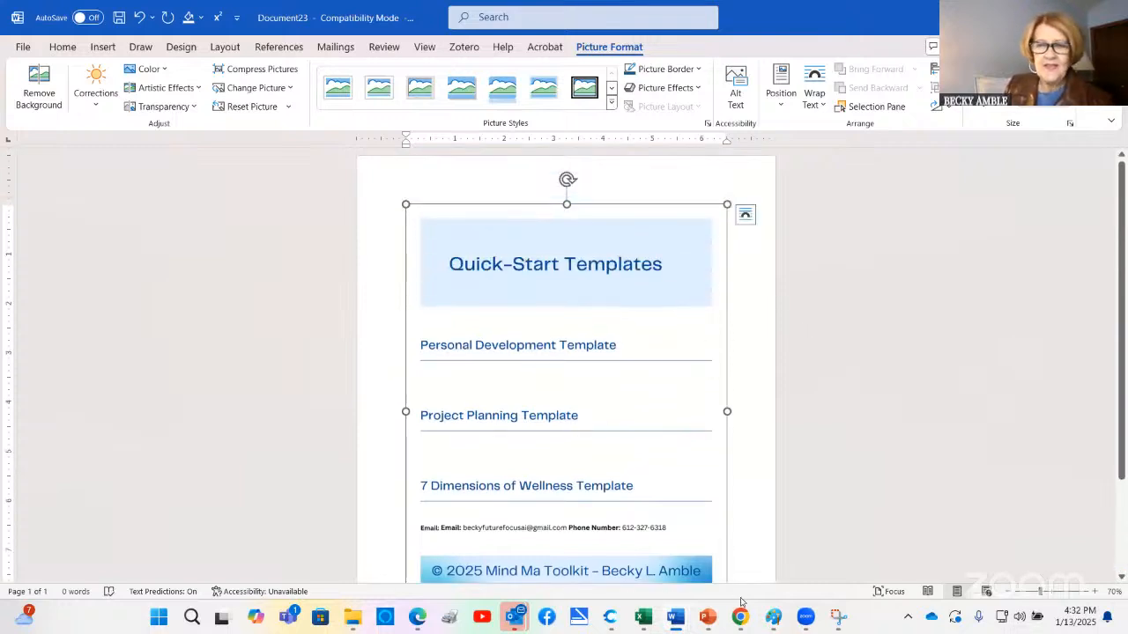
Switch to the Quick Start Templates image in Paint, make the window taller, and fit the whole page at 30% zoom
{"action": "mouse_move", "coordinate": [836, 620]}
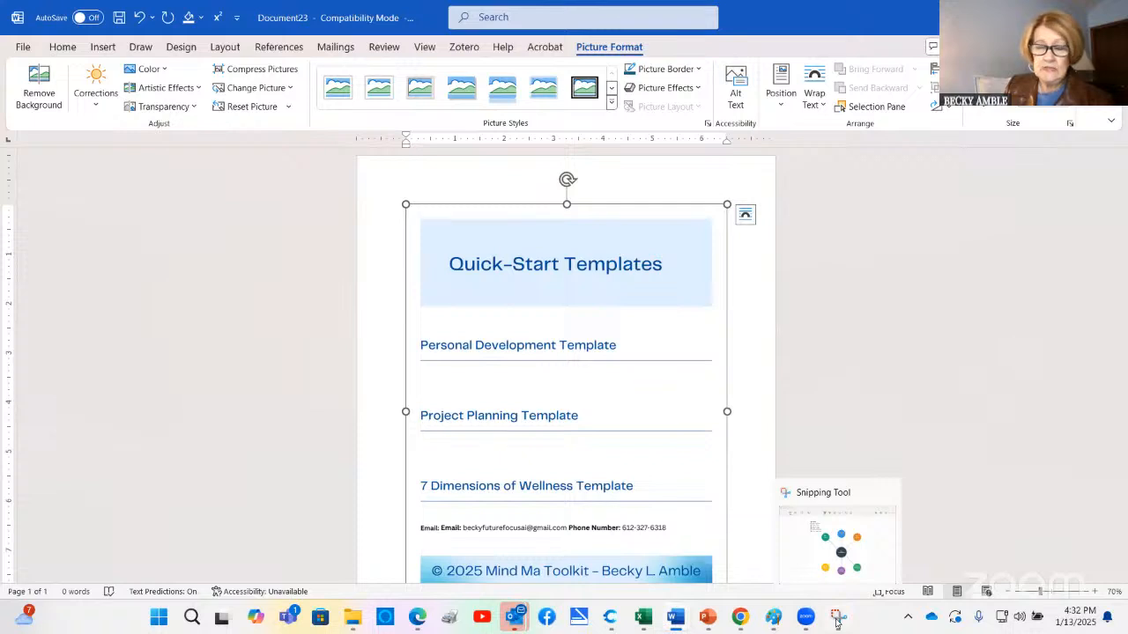
{"action": "mouse_move", "coordinate": [775, 622]}
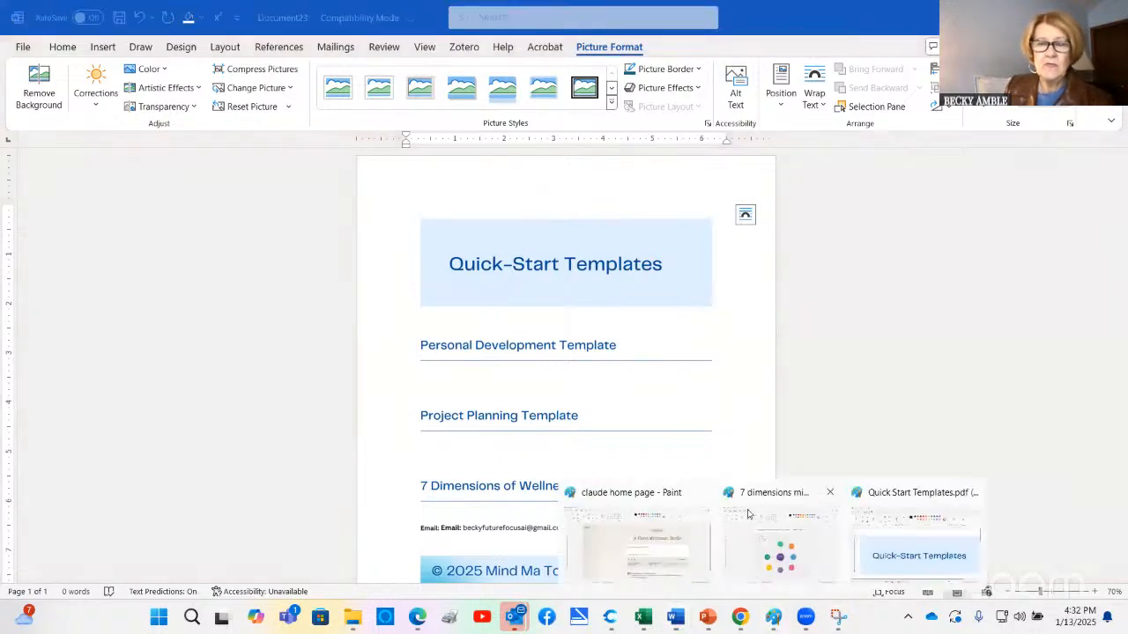
{"action": "left_click", "coordinate": [770, 305]}
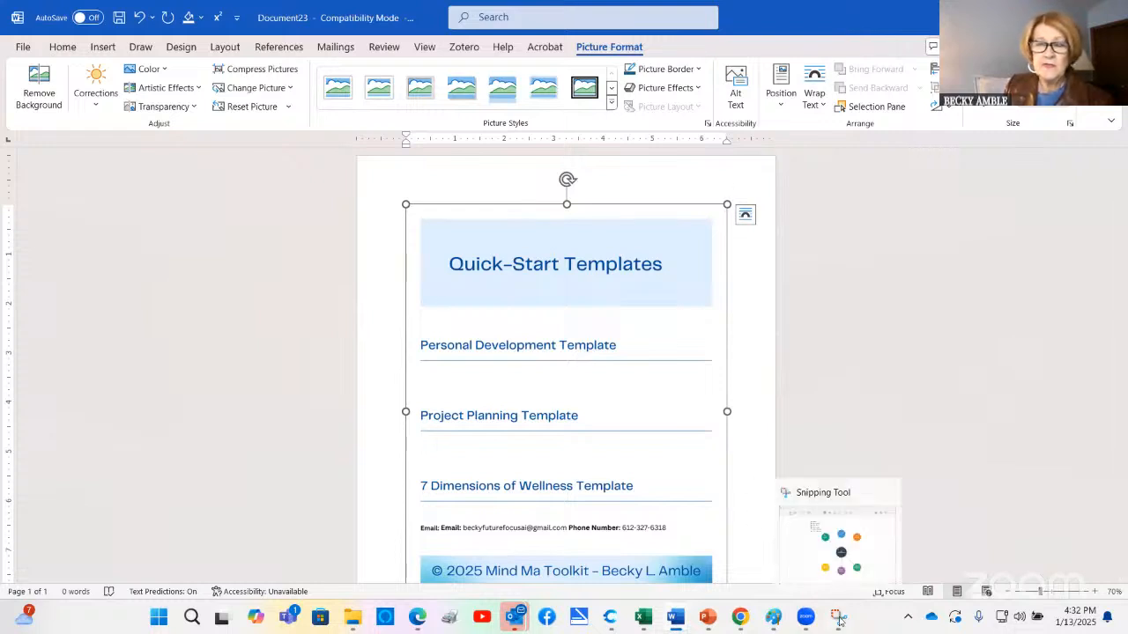
{"action": "mouse_move", "coordinate": [774, 623]}
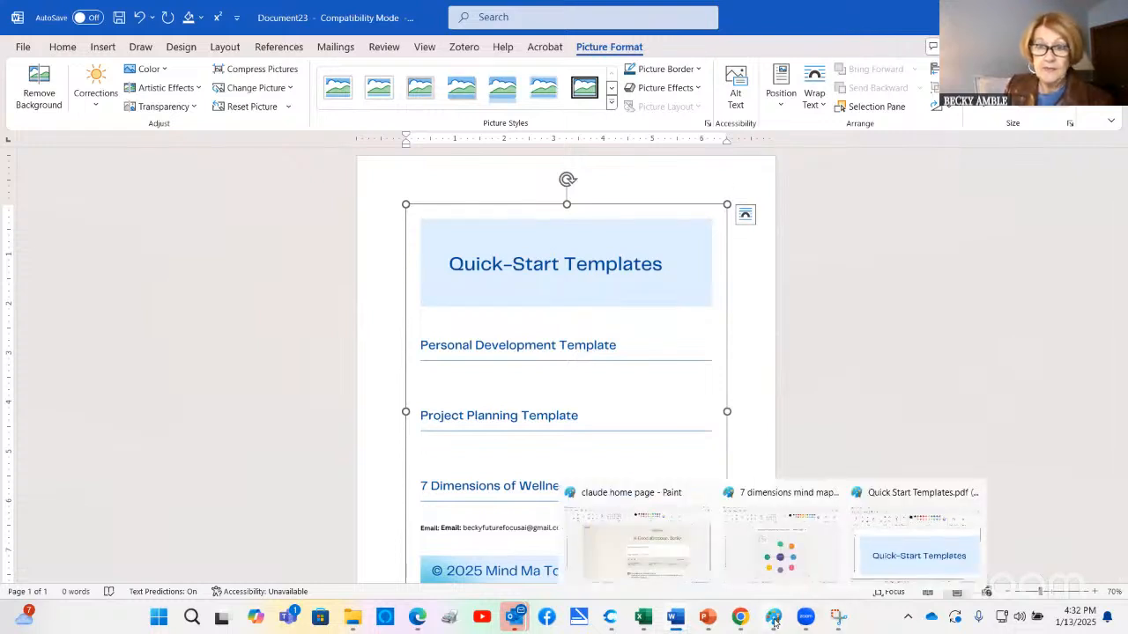
{"action": "left_click", "coordinate": [868, 553]}
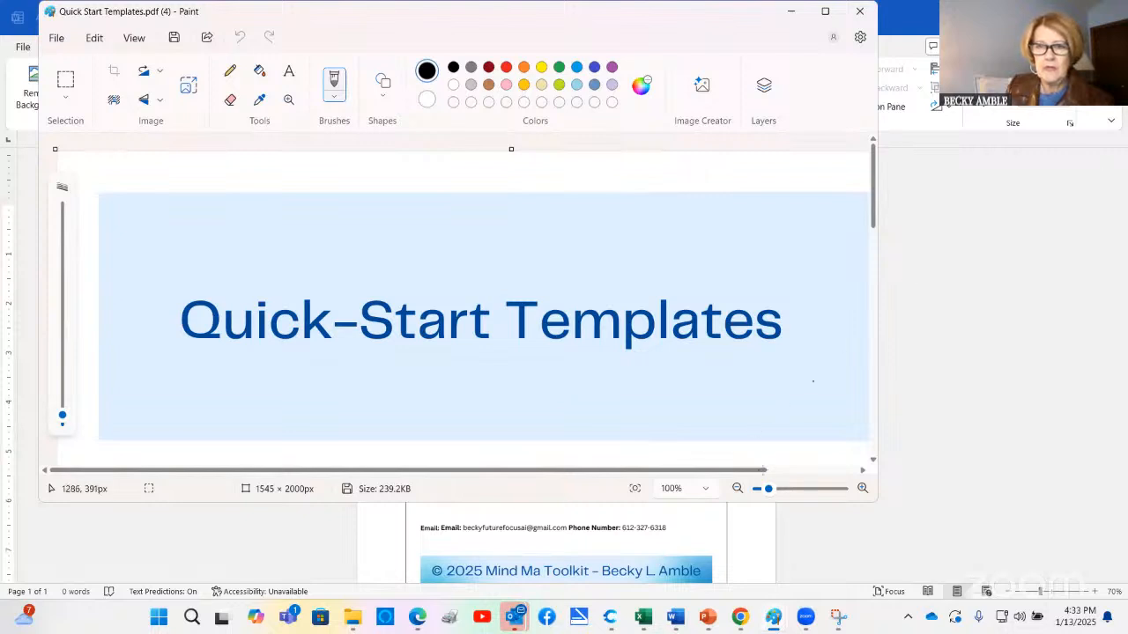
{"action": "left_click", "coordinate": [737, 488]}
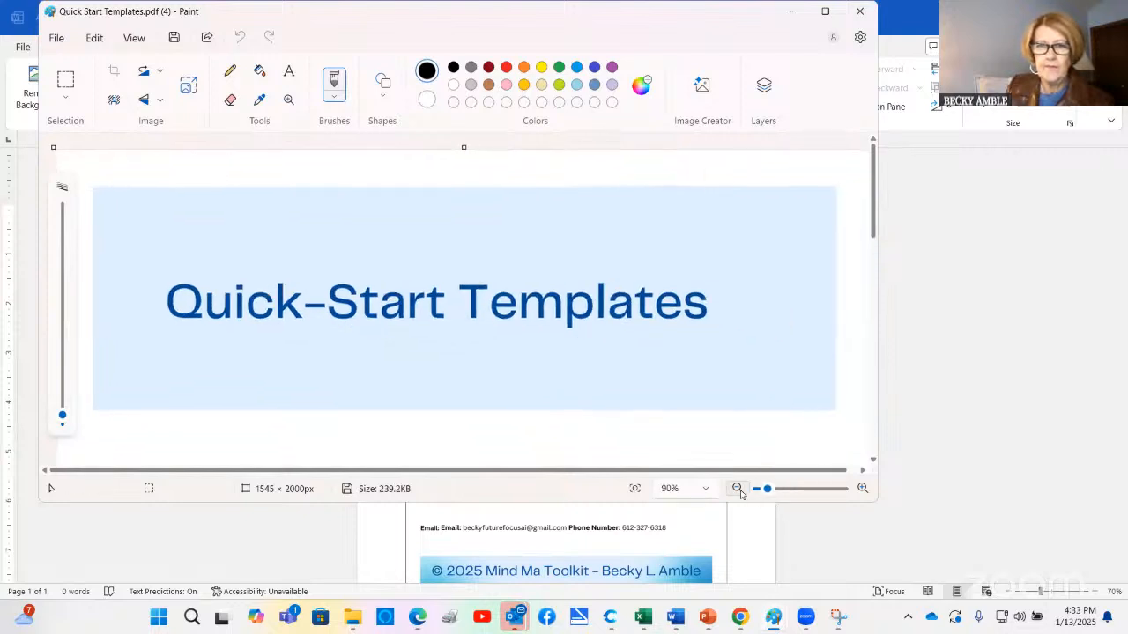
{"action": "left_click", "coordinate": [738, 488]}
{"action": "left_click", "coordinate": [737, 488]}
{"action": "left_click", "coordinate": [737, 488]}
{"action": "left_click", "coordinate": [737, 488]}
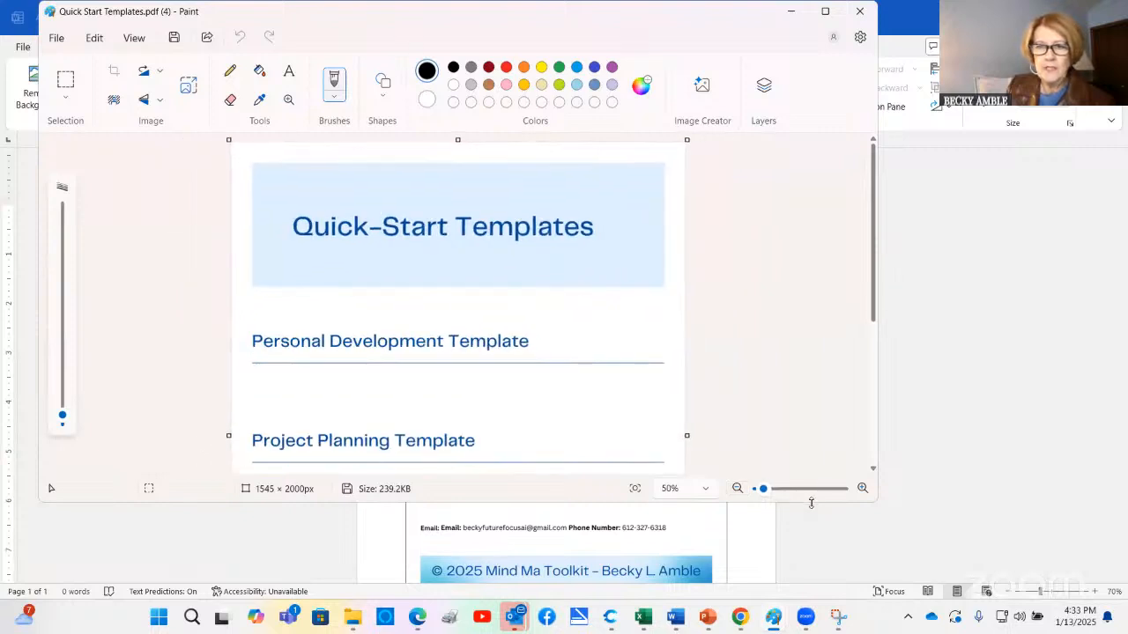
{"action": "left_click_drag", "start_coordinate": [811, 502], "coordinate": [811, 576]}
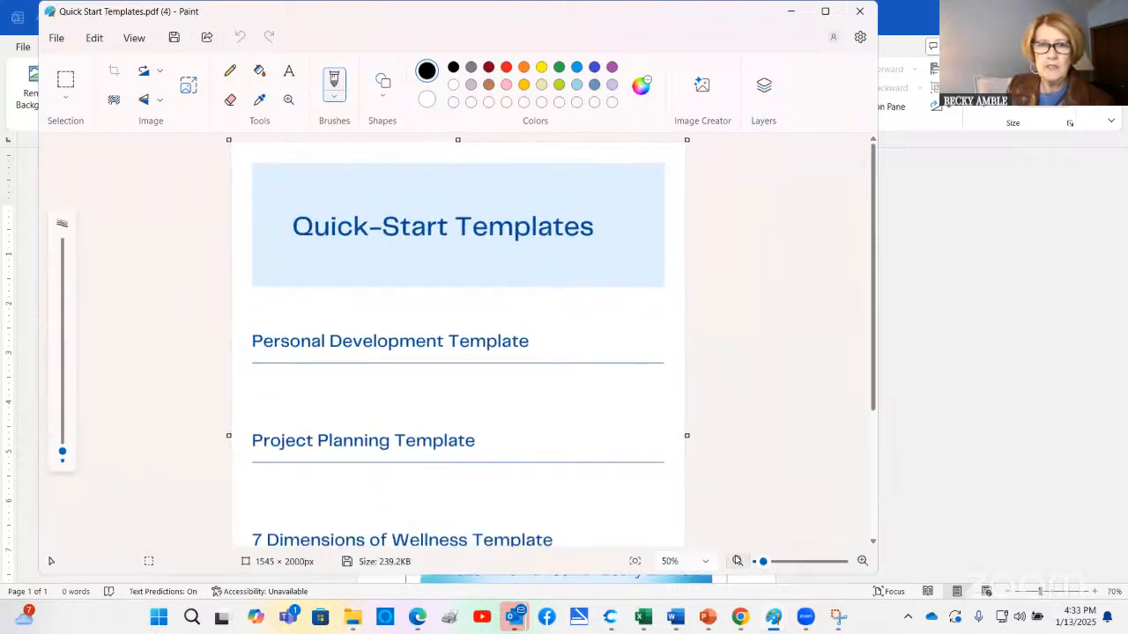
{"action": "left_click", "coordinate": [737, 561]}
{"action": "left_click", "coordinate": [737, 561]}
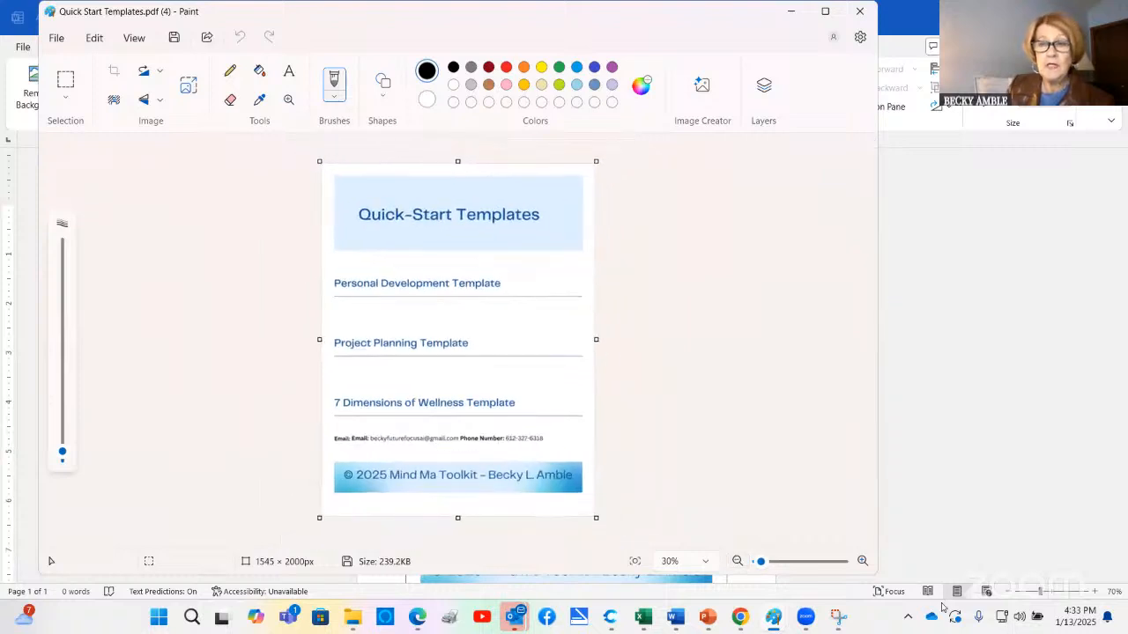
Switch to Snipping Tool, capture a new rectangular snip of the entire Quick-Start Templates page in Paint, and copy it
{"action": "left_click", "coordinate": [837, 616]}
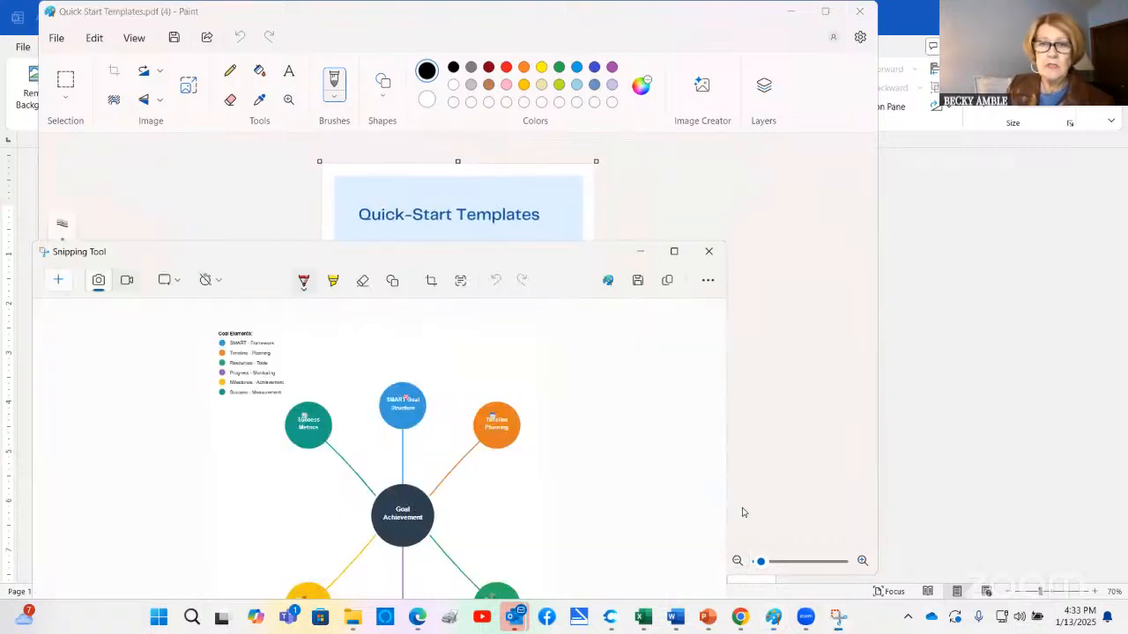
{"action": "left_click", "coordinate": [60, 280]}
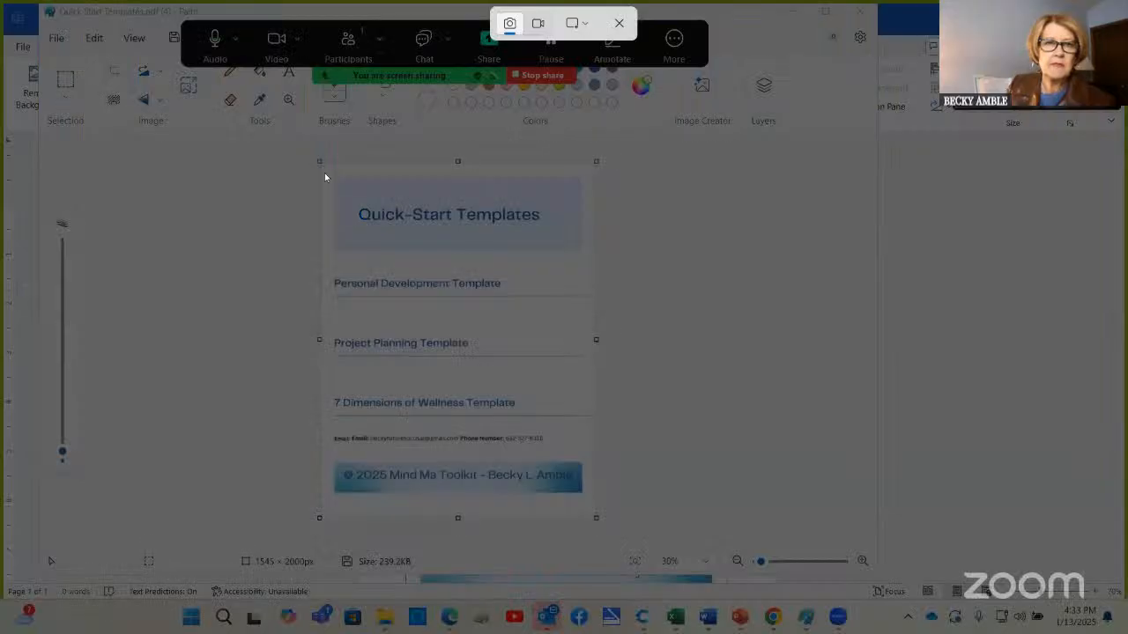
{"action": "mouse_move", "coordinate": [320, 162]}
{"action": "left_mouse_down"}
{"action": "mouse_move", "coordinate": [433, 441]}
{"action": "mouse_move", "coordinate": [495, 497]}
{"action": "mouse_move", "coordinate": [594, 518]}
{"action": "left_mouse_up"}
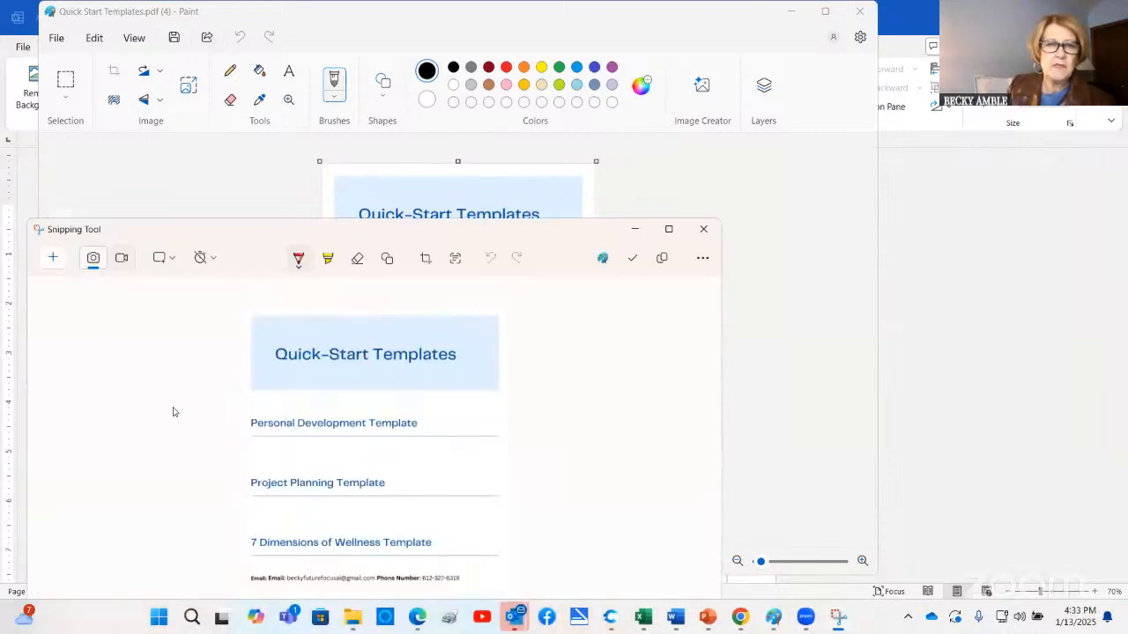
{"action": "right_click", "coordinate": [184, 410]}
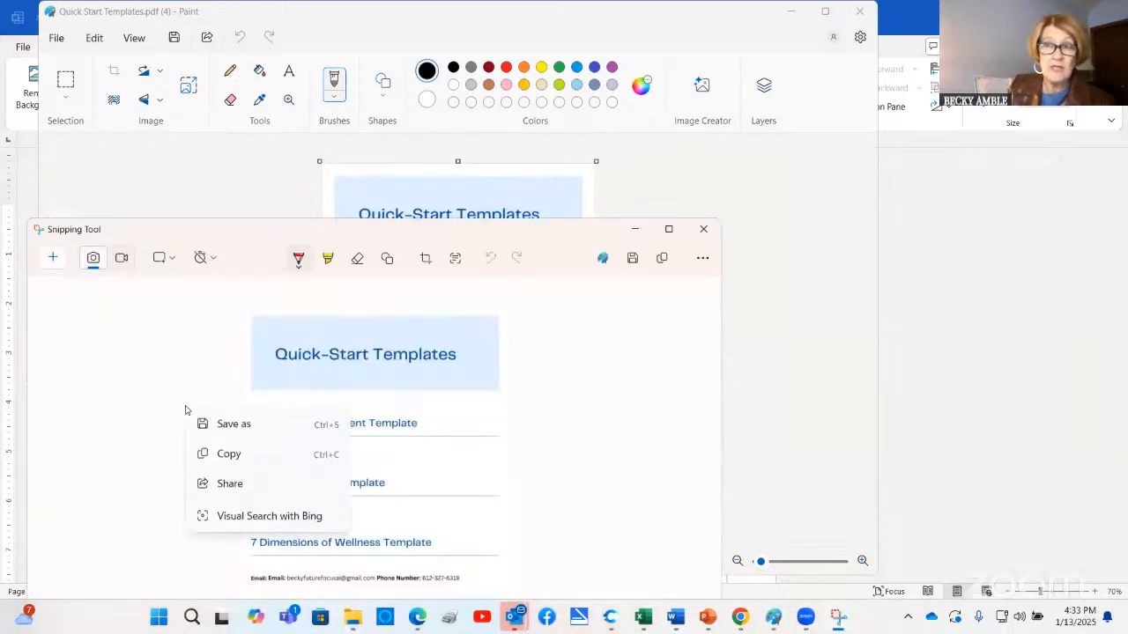
{"action": "left_click", "coordinate": [236, 454]}
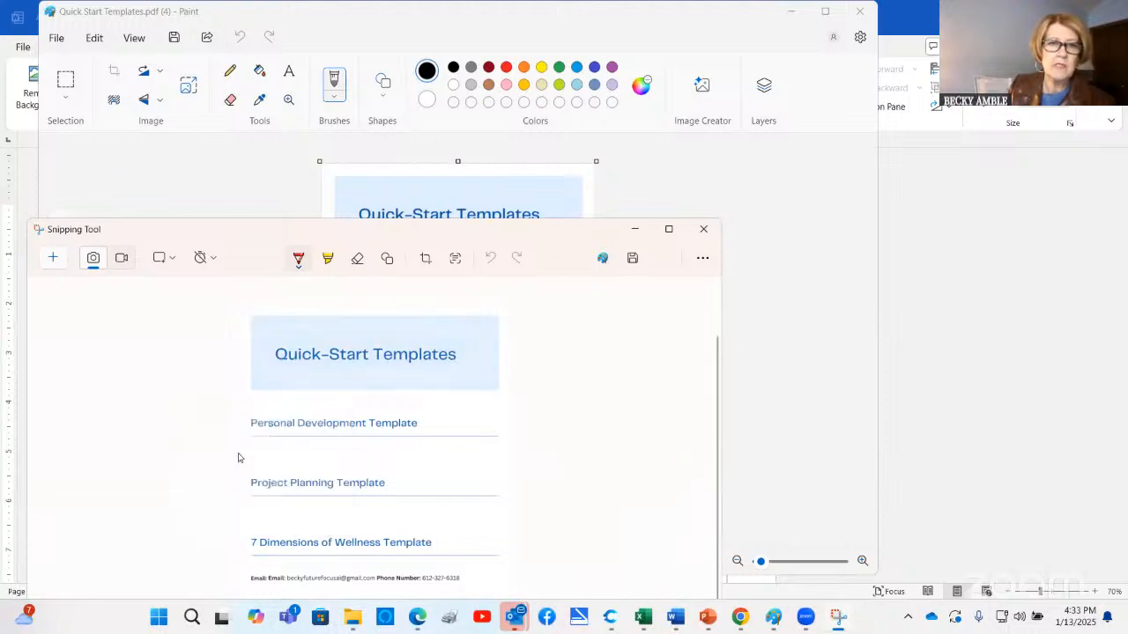
Switch to Word and paste the copied Quick-Start Templates snip into a new blank document
{"action": "left_click", "coordinate": [673, 616]}
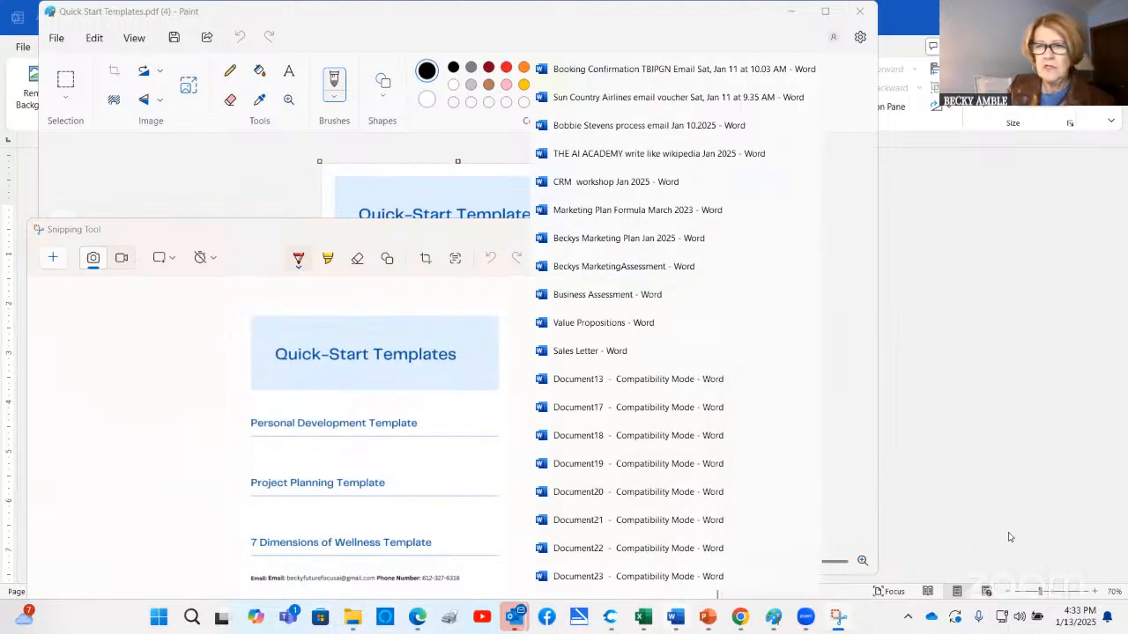
{"action": "left_click", "coordinate": [705, 577]}
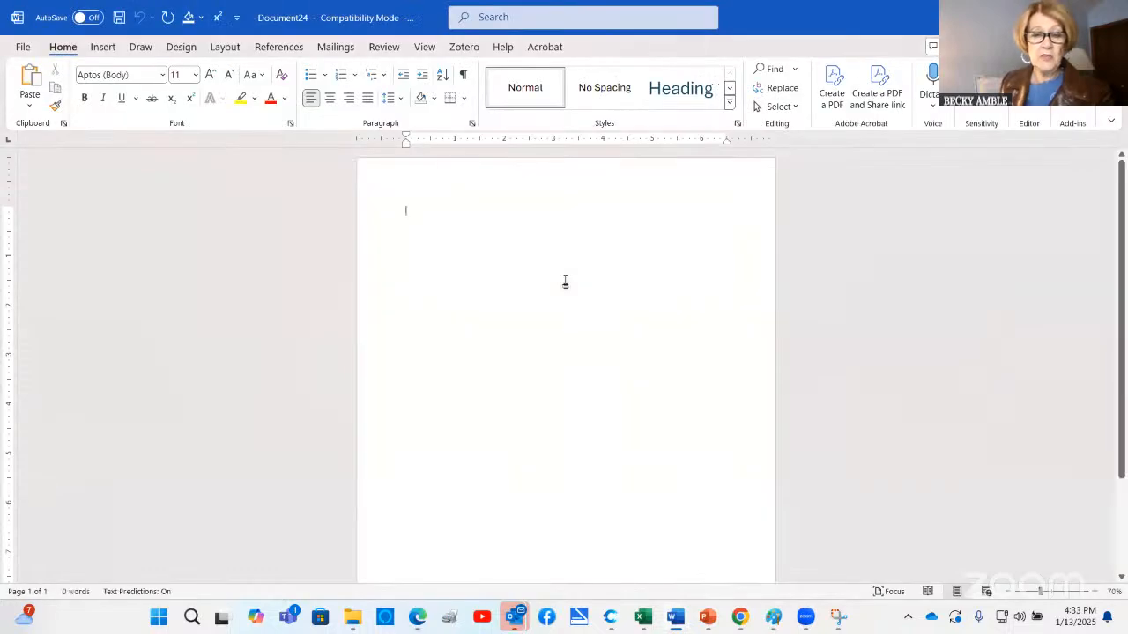
{"action": "key", "text": "ctrl+v"}
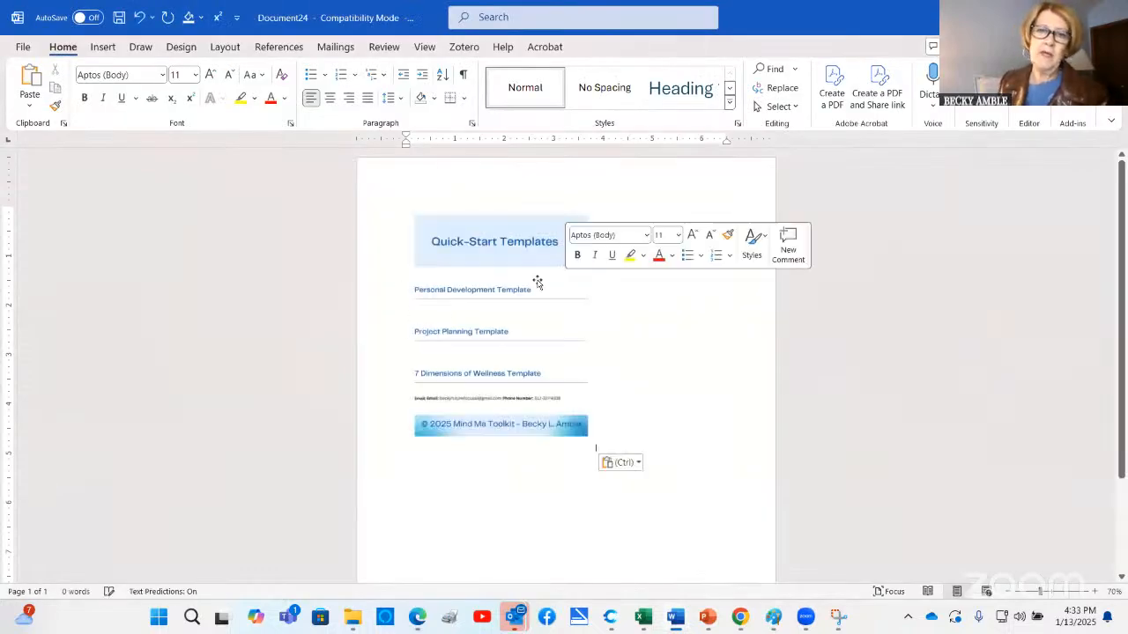
Enlarge the pasted Quick-Start Templates picture proportionally to about 6.7 inches wide, so it spans roughly the page's text width
{"action": "left_click", "coordinate": [537, 282]}
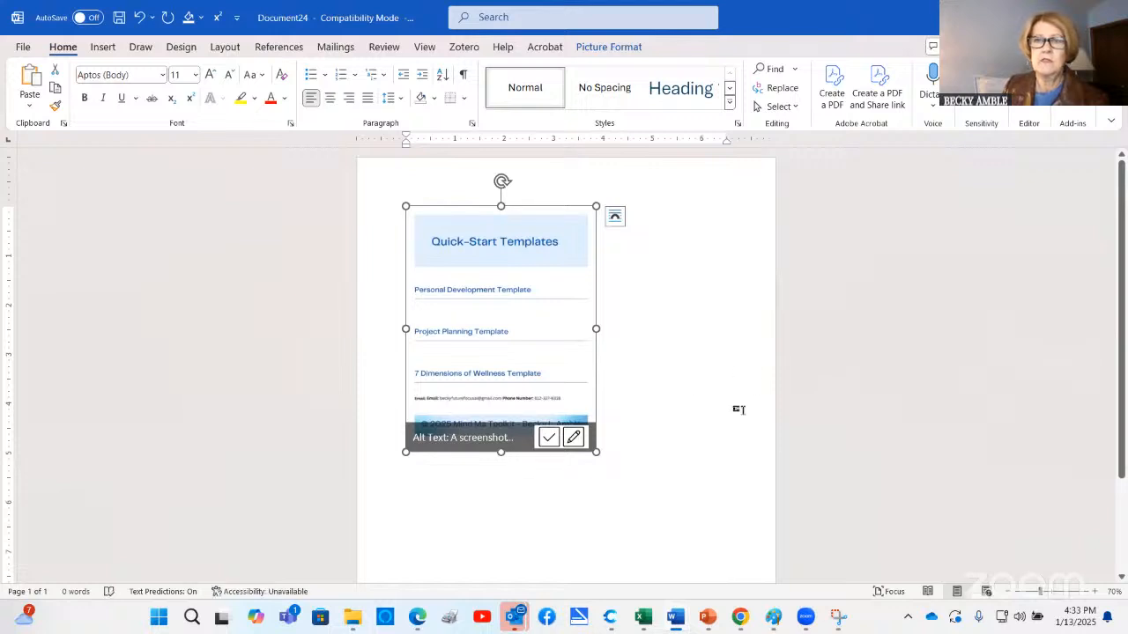
{"action": "scroll", "coordinate": [740, 414], "scroll_direction": "down", "scroll_amount": 1}
{"action": "scroll", "coordinate": [620, 435], "scroll_direction": "down", "scroll_amount": 1}
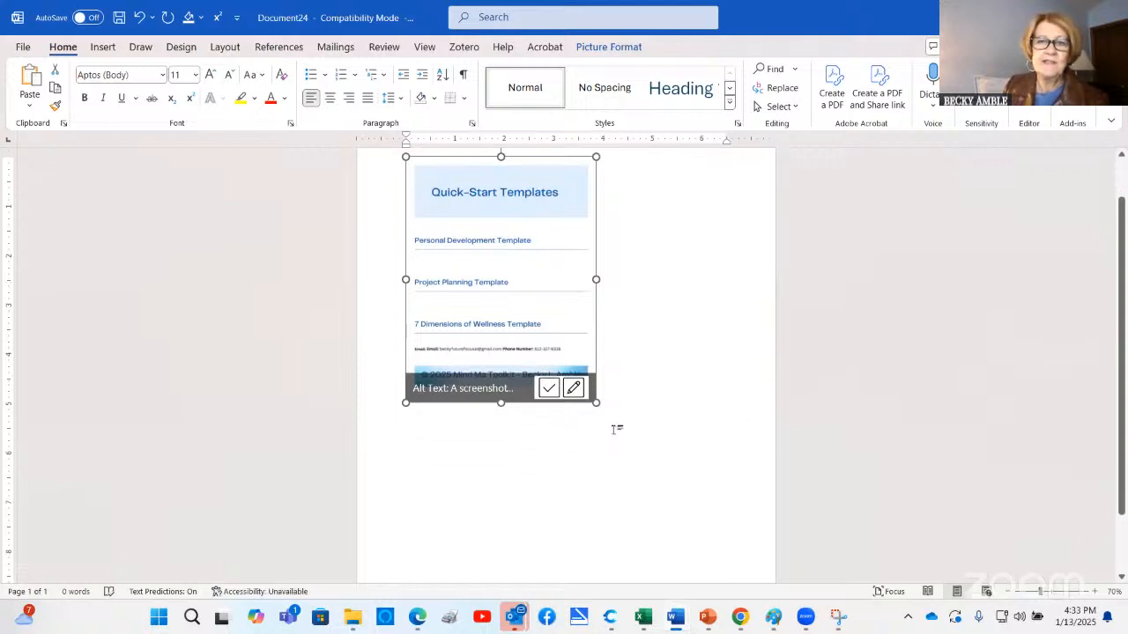
{"action": "left_click_drag", "start_coordinate": [652, 531], "coordinate": [675, 579]}
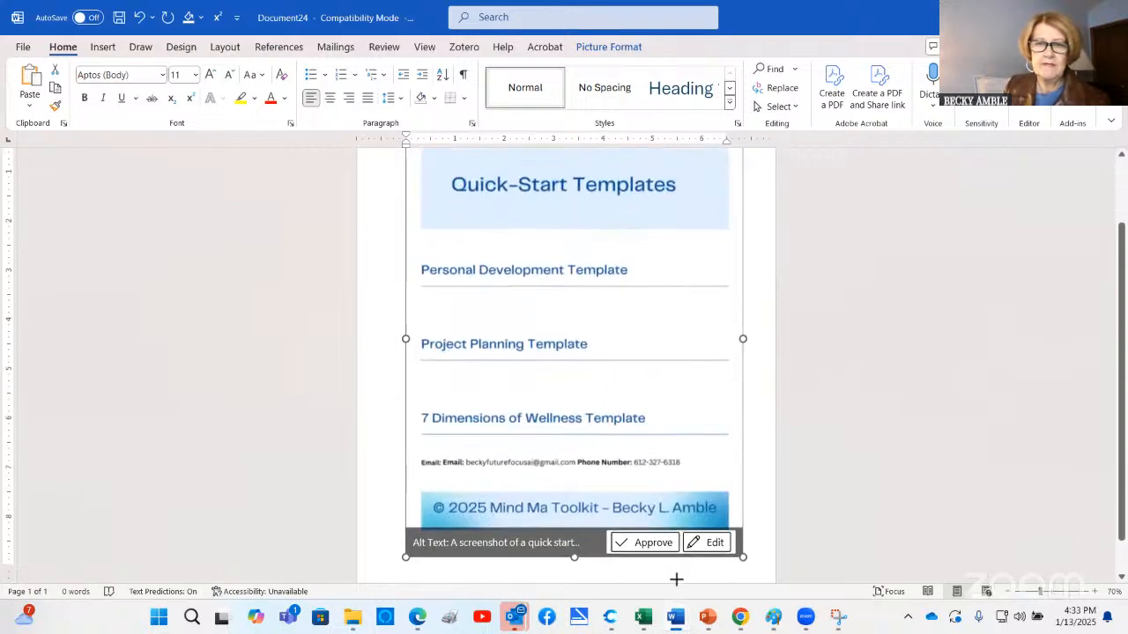
{"action": "left_click_drag", "start_coordinate": [544, 526], "coordinate": [733, 371]}
{"action": "scroll", "coordinate": [732, 371], "scroll_direction": "up", "scroll_amount": 3}
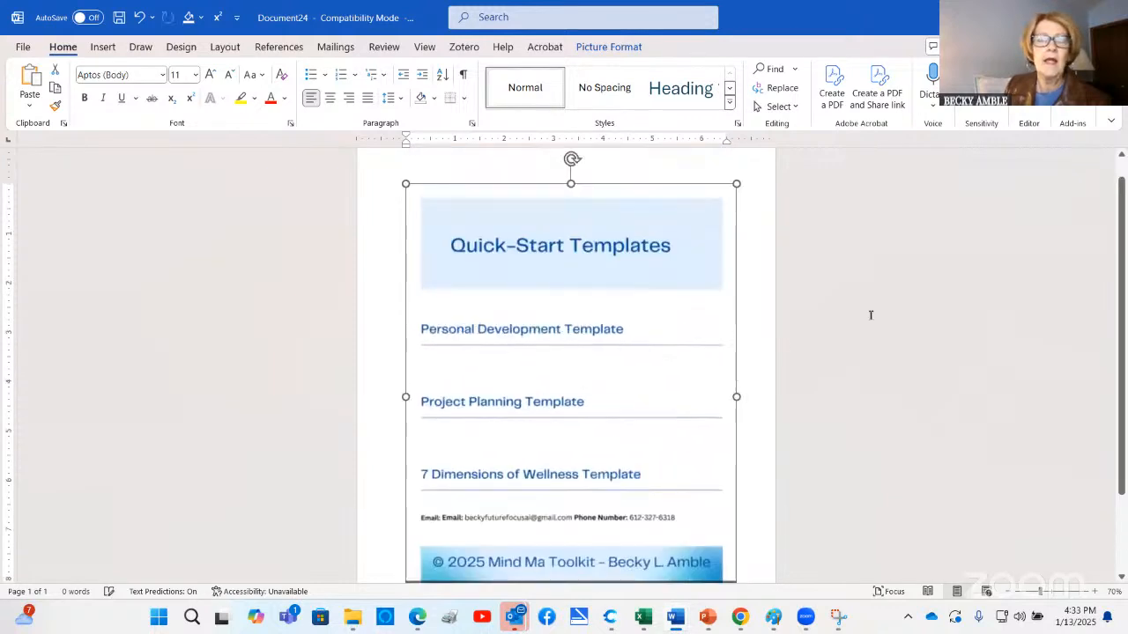